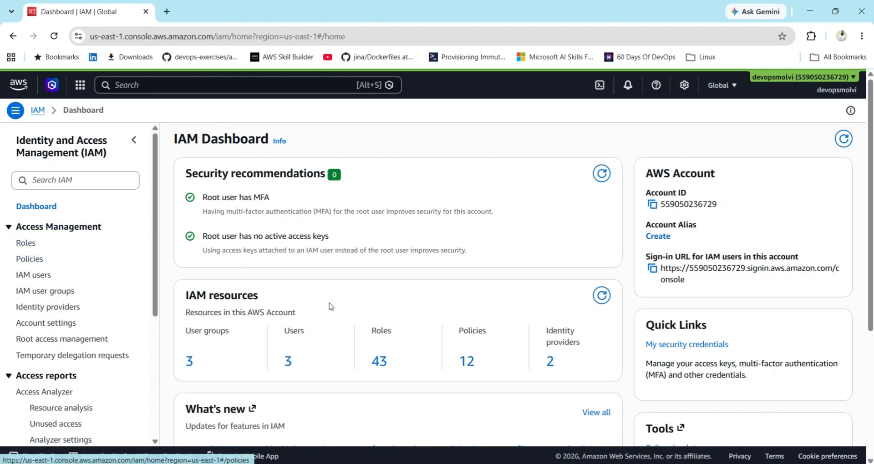
Browse customer managed policies and IAM users, then return to all 1576 policies.
click(465, 362)
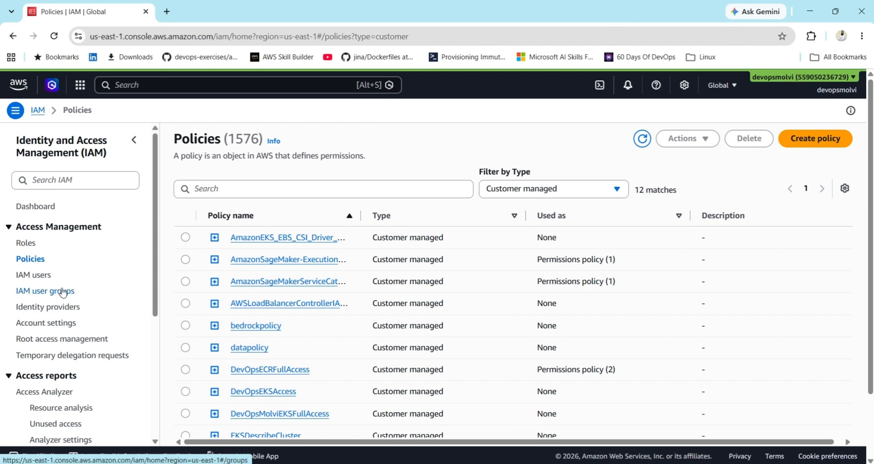
click(27, 275)
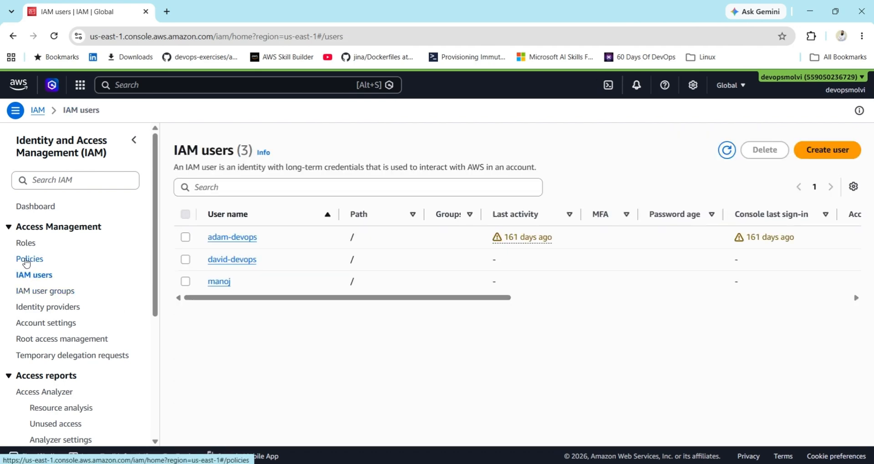
click(26, 260)
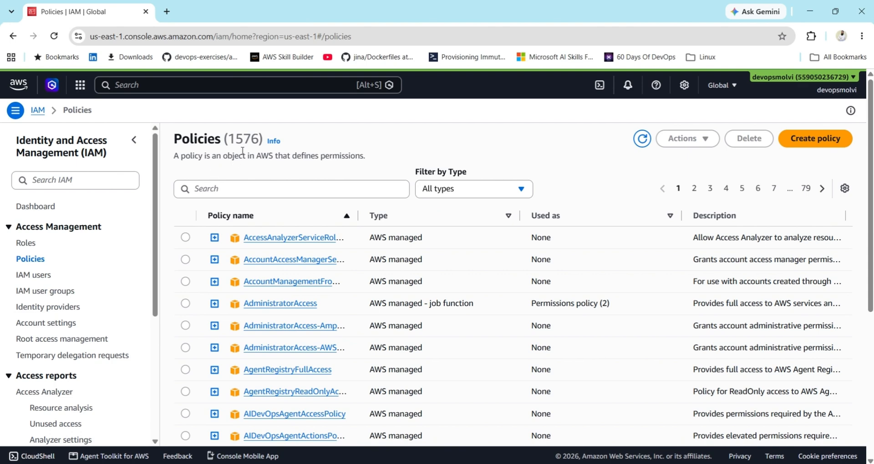
double_click(250, 132)
Expand AdministratorAccess to preview its JSON allowing every action on every resource.
click(215, 304)
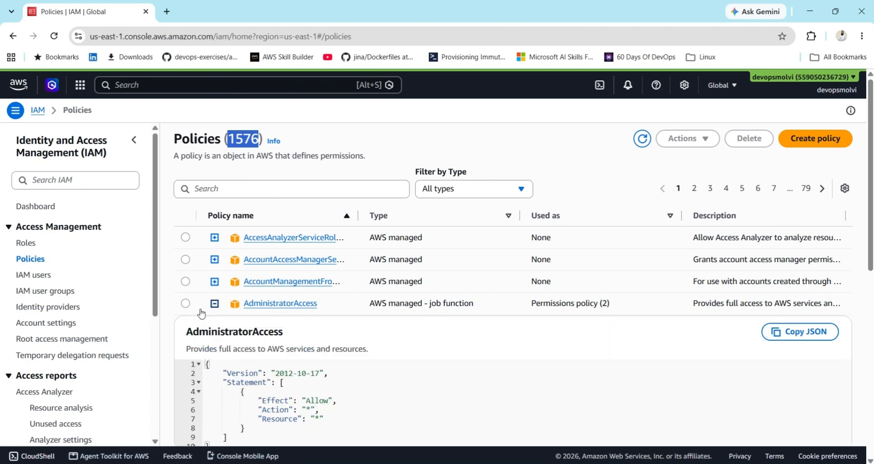
click(169, 360)
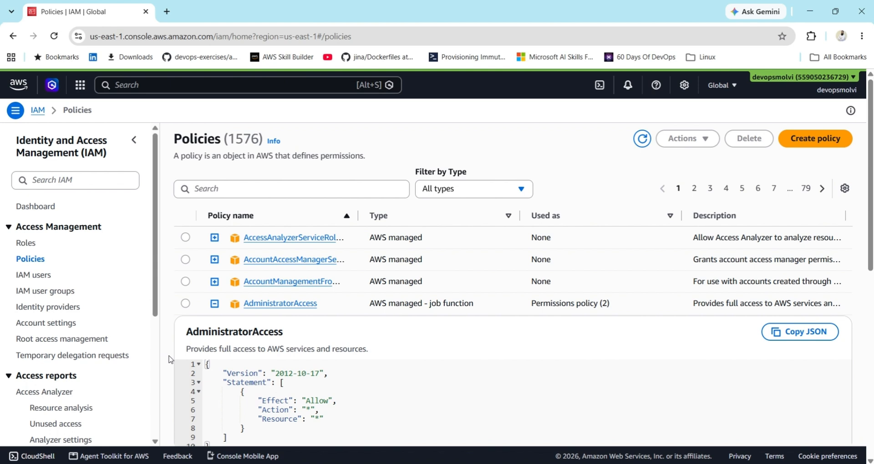
scroll(172, 357, down, 1)
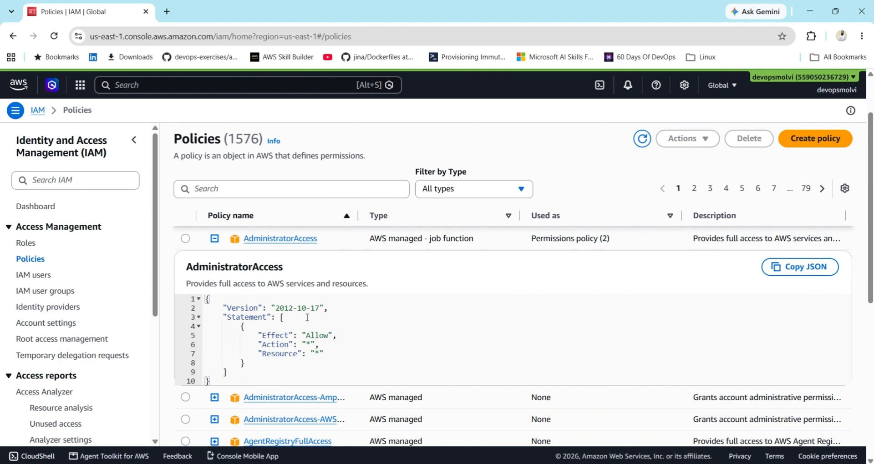
click(290, 310)
drag(306, 345, 315, 348)
drag(311, 353, 326, 353)
Collapse the AdministratorAccess preview and search the policies for 'ec2ful'.
click(214, 238)
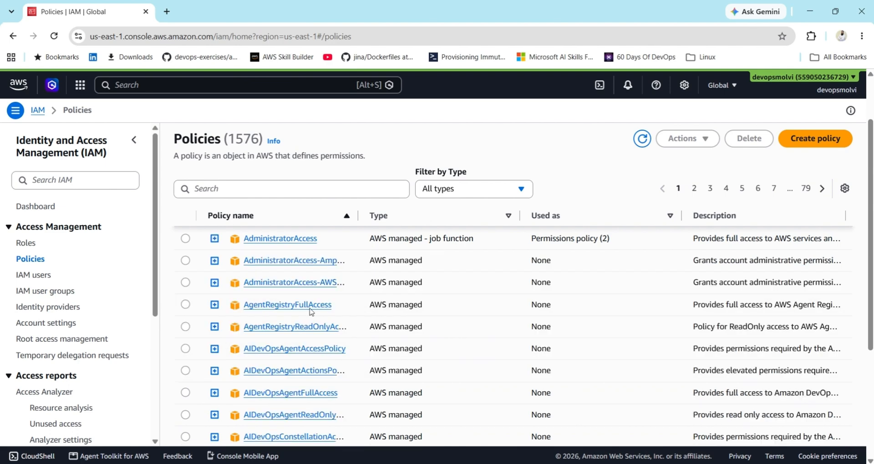
click(232, 191)
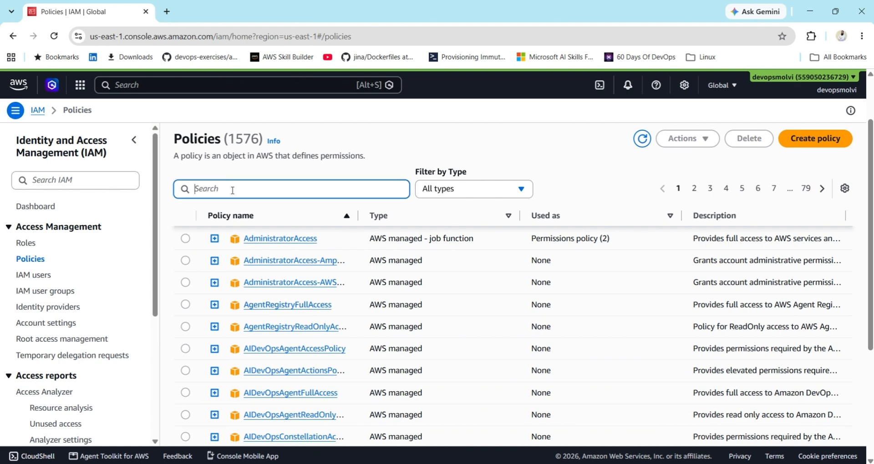
text(ec)
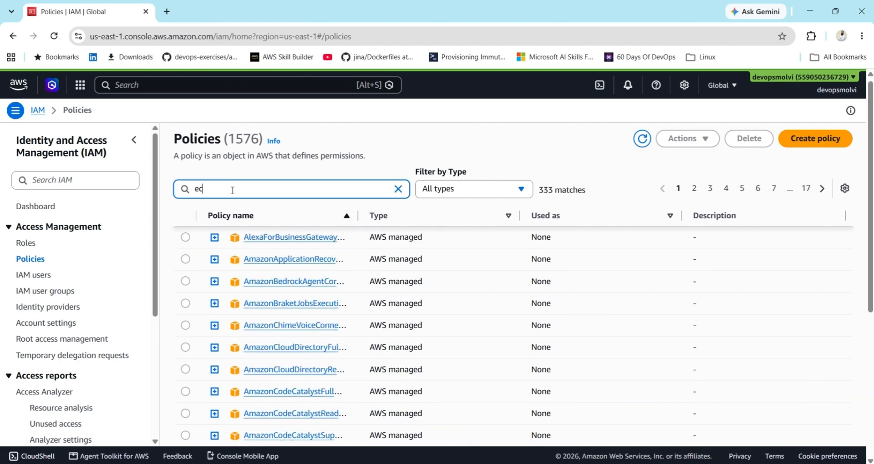
text(2ful)
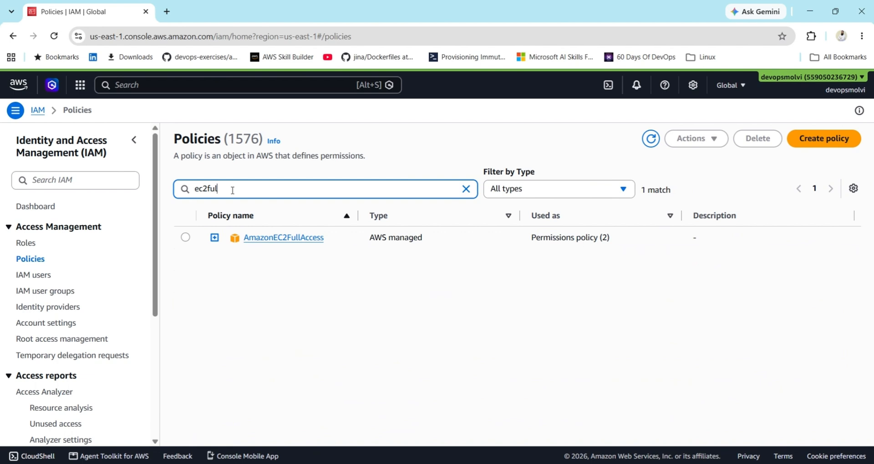
click(217, 241)
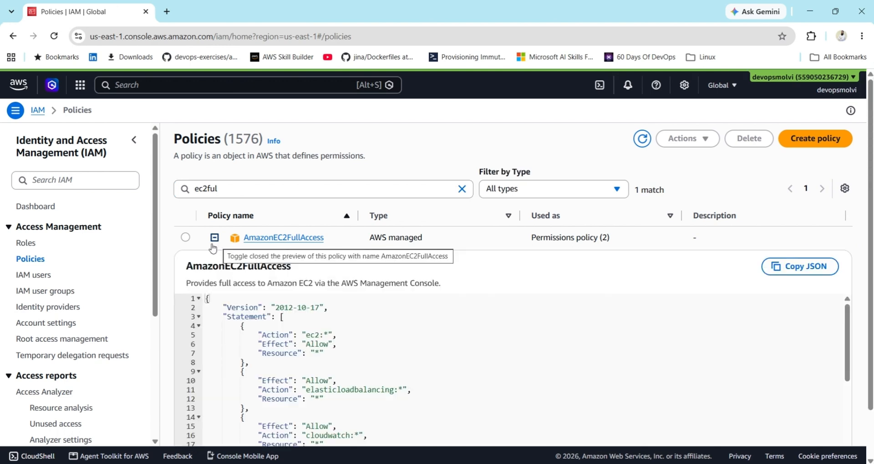
scroll(171, 298, down, 2)
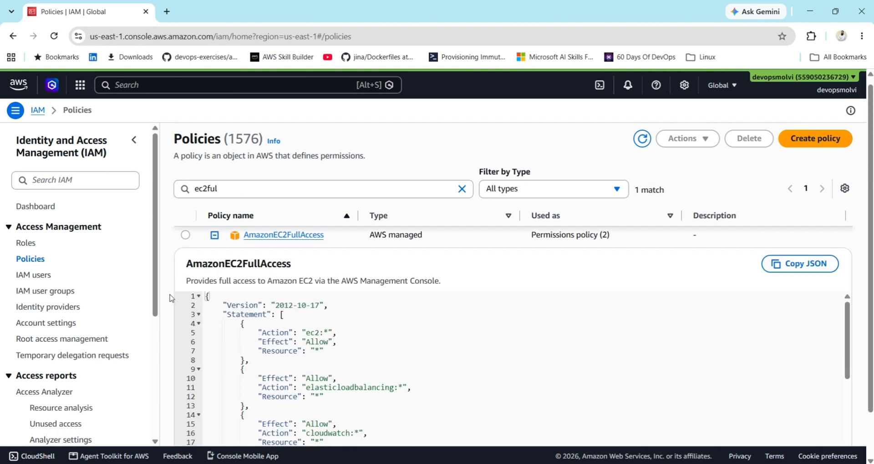
scroll(171, 299, up, 1)
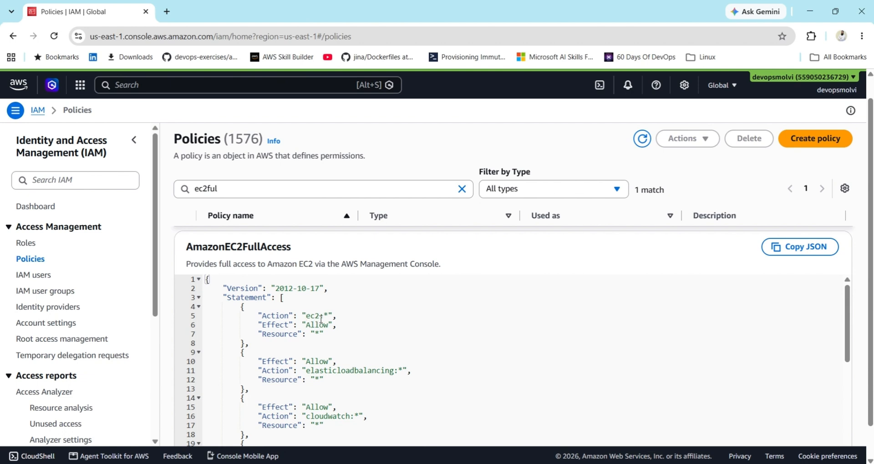
double_click(341, 368)
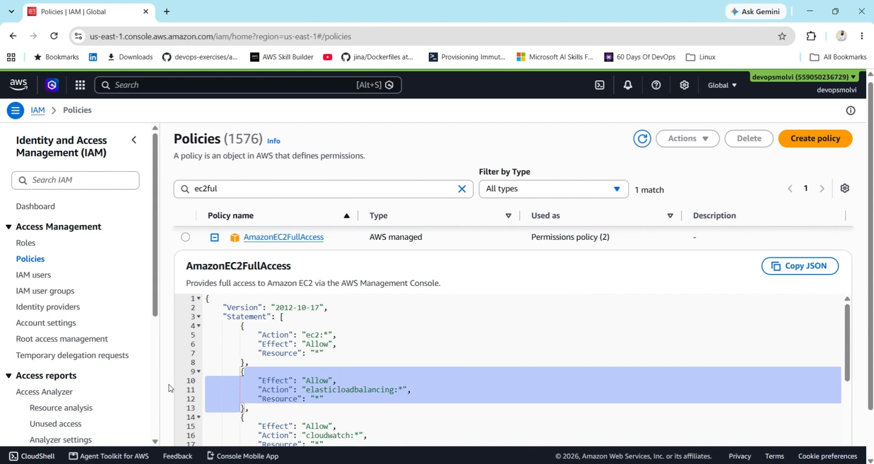
scroll(171, 387, down, 1)
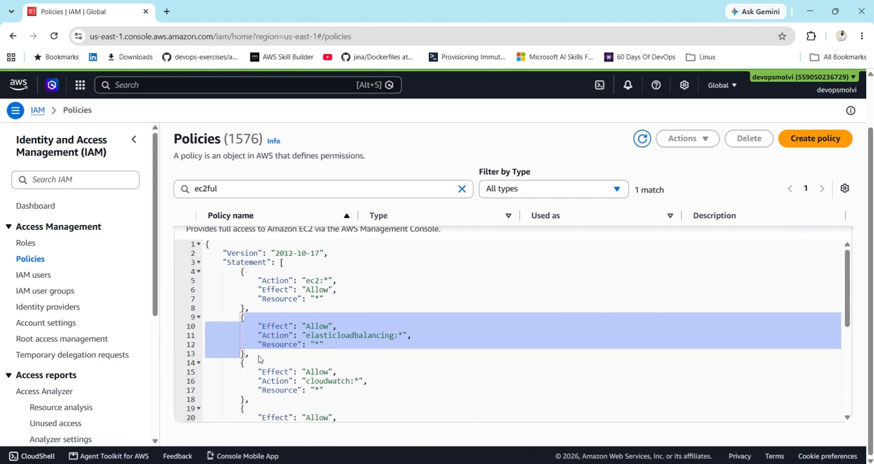
click(847, 404)
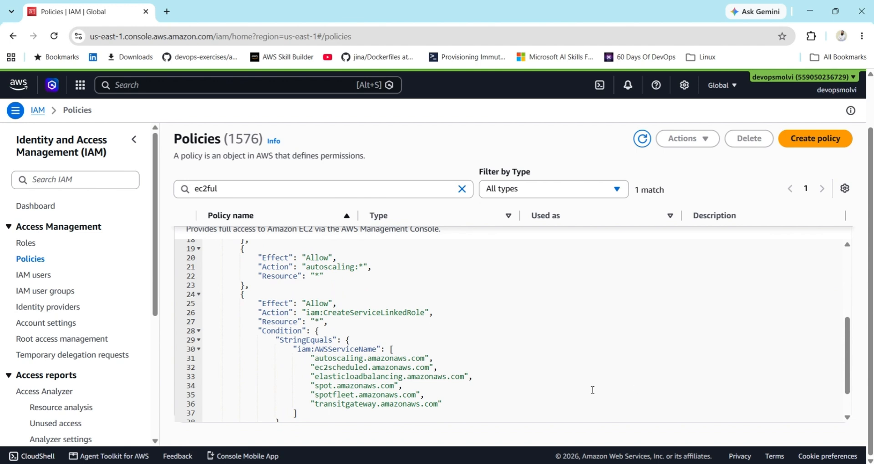
click(398, 341)
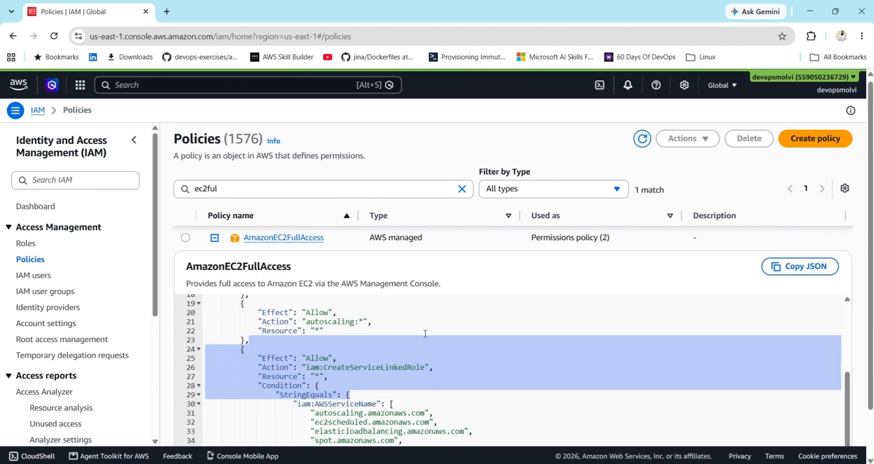
click(526, 349)
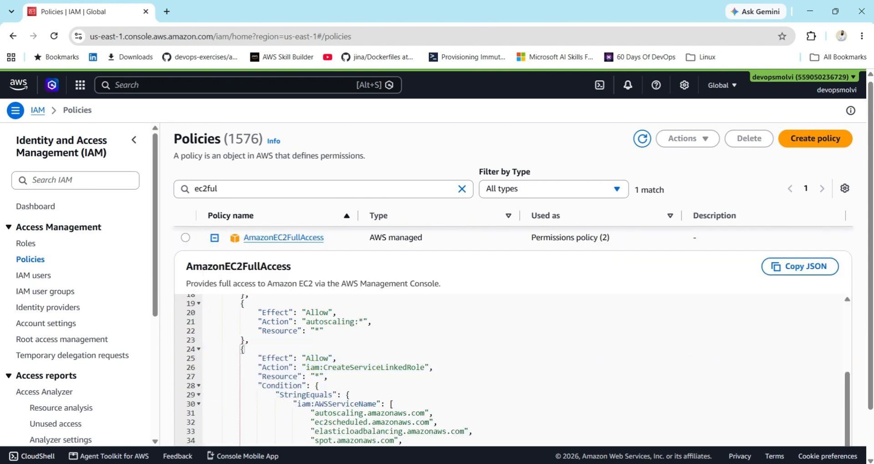
scroll(335, 364, down, 1)
double_click(336, 359)
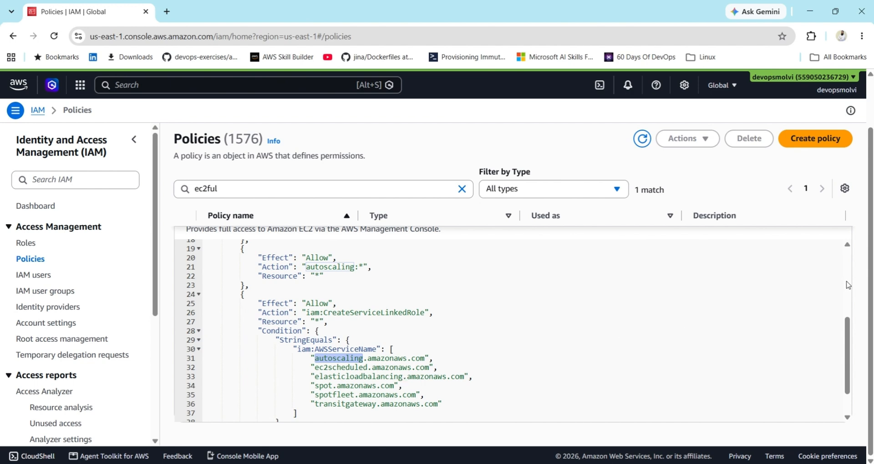
scroll(850, 271, up, 1)
scroll(851, 271, up, 5)
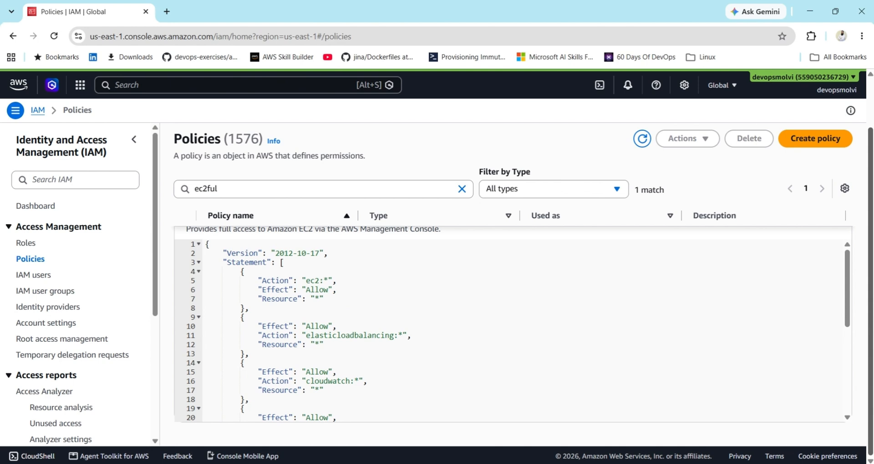
Scroll up past the expanded AmazonEC2FullAccess JSON back to the policy search box.
drag(871, 137, 873, 112)
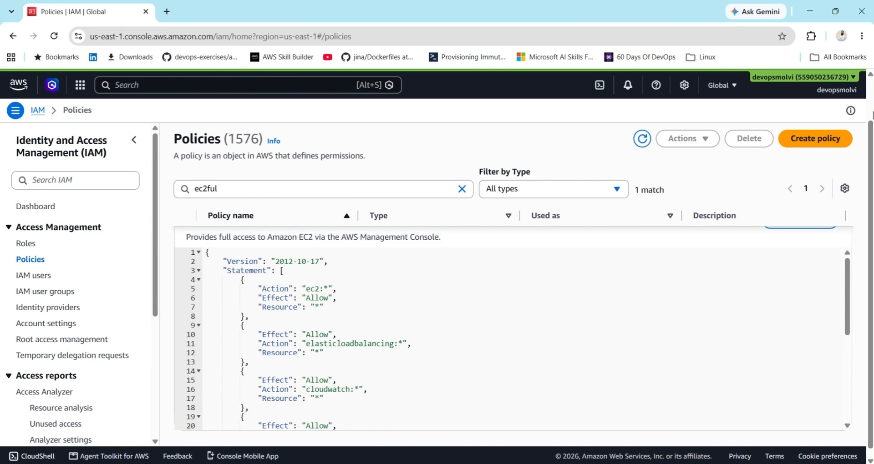
scroll(836, 139, up, 1)
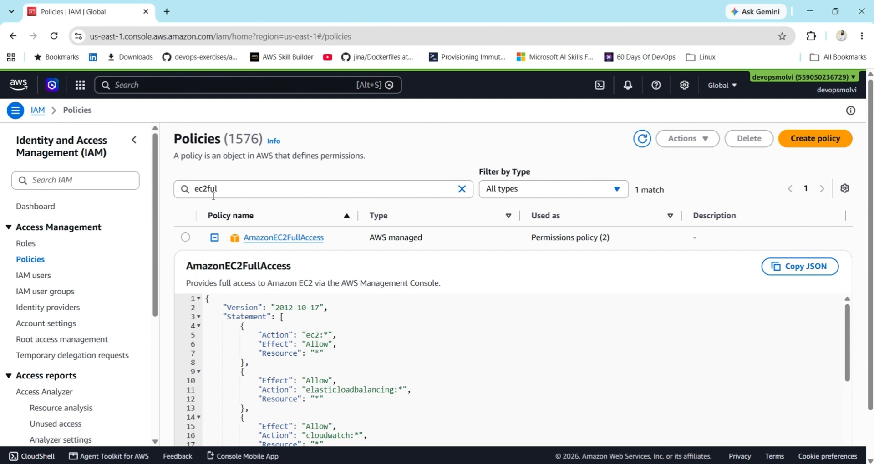
click(267, 184)
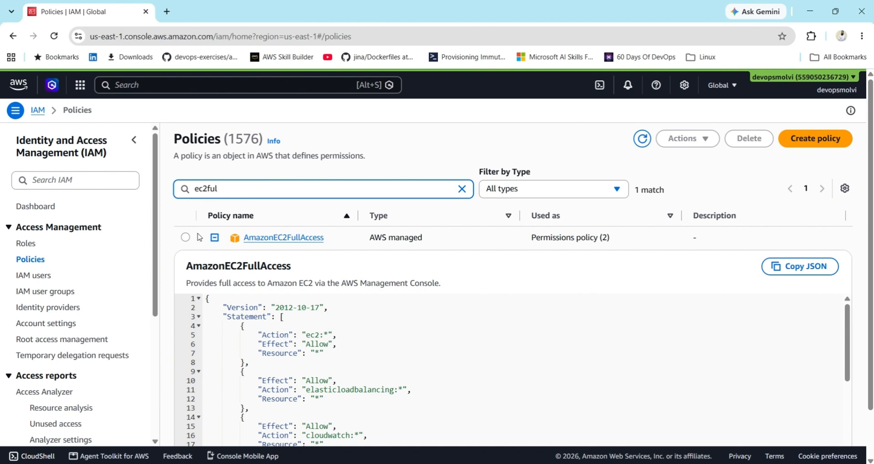
Collapse the EC2 preview, search 's3ful' and expand AmazonS3FullAccess's JSON allowing s3:*.
click(215, 238)
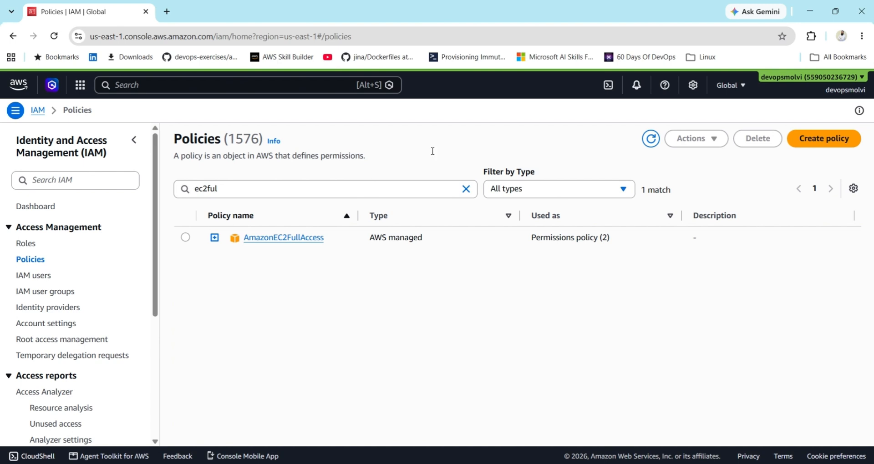
click(466, 189)
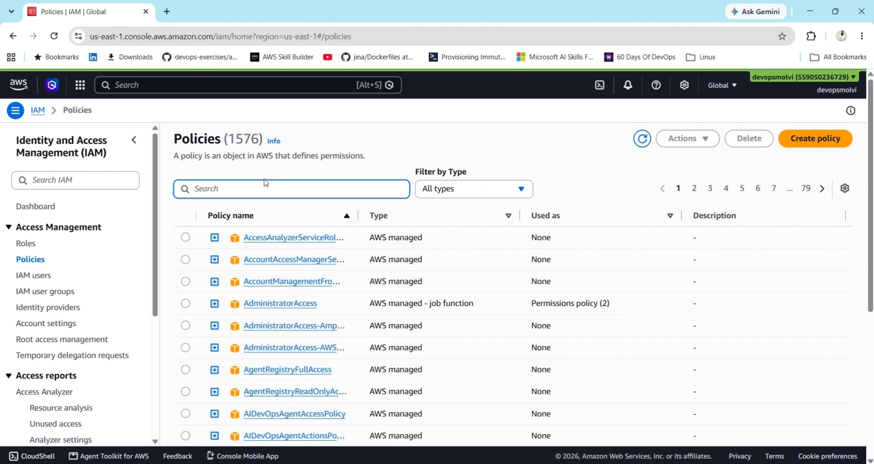
text(s3)
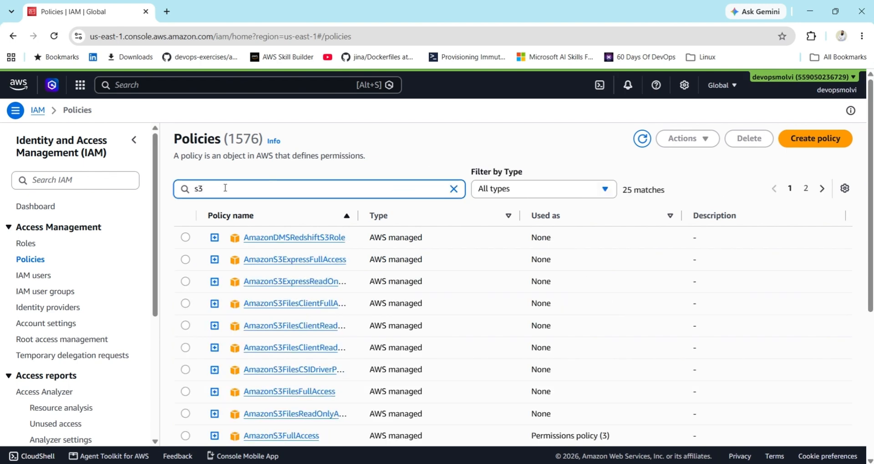
text(full)
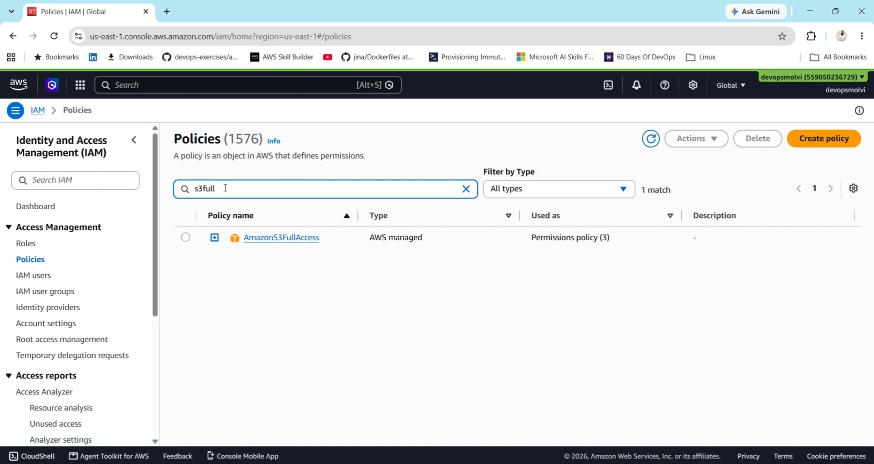
click(215, 237)
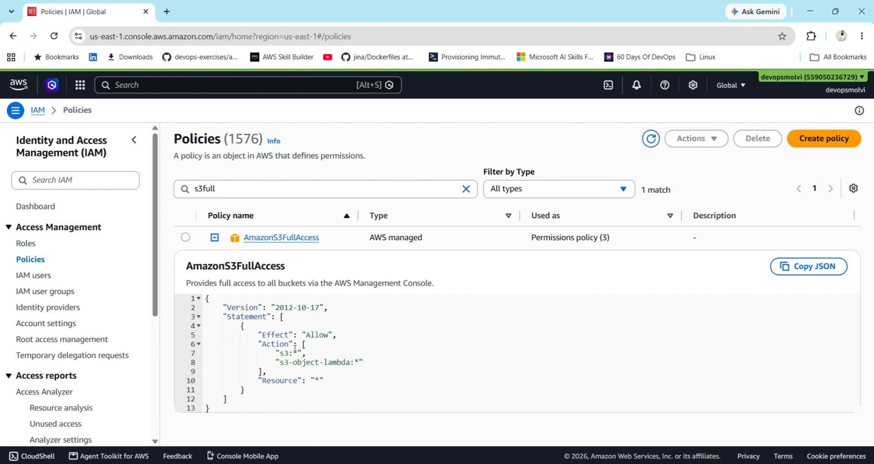
Collapse the AmazonS3FullAccess preview and start creating a new custom policy.
double_click(297, 354)
click(214, 238)
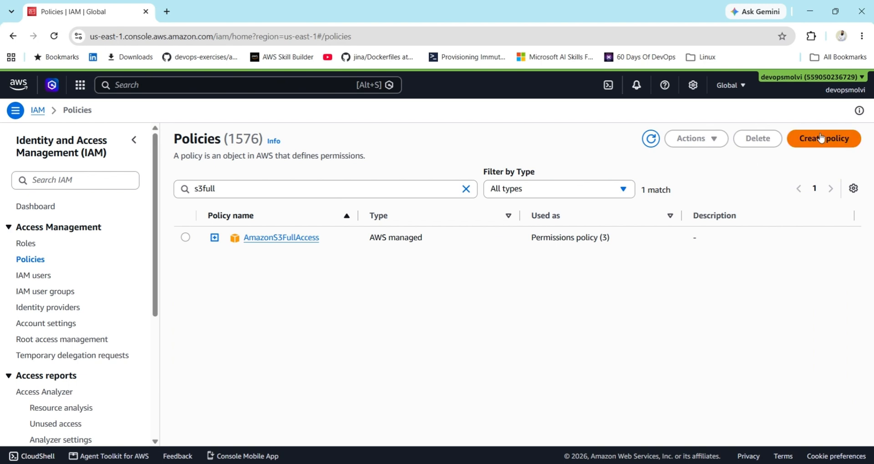
click(831, 137)
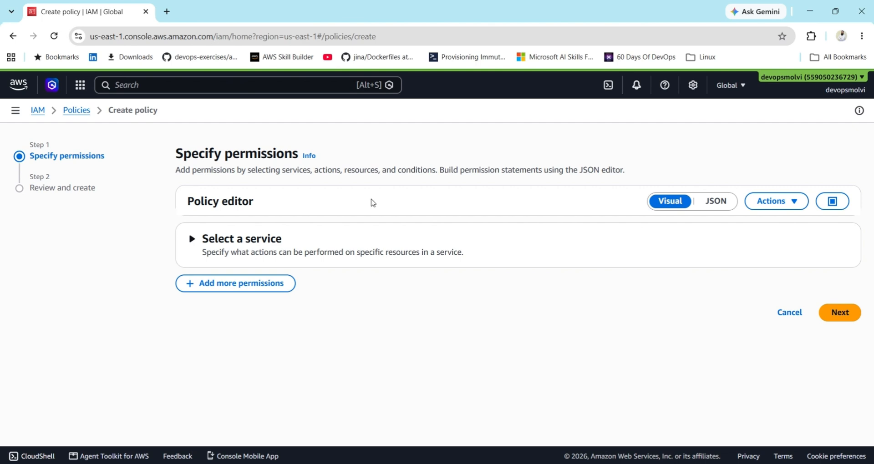
Toggle the new policy editor to JSON and back to Visual, then expand service selection.
click(714, 209)
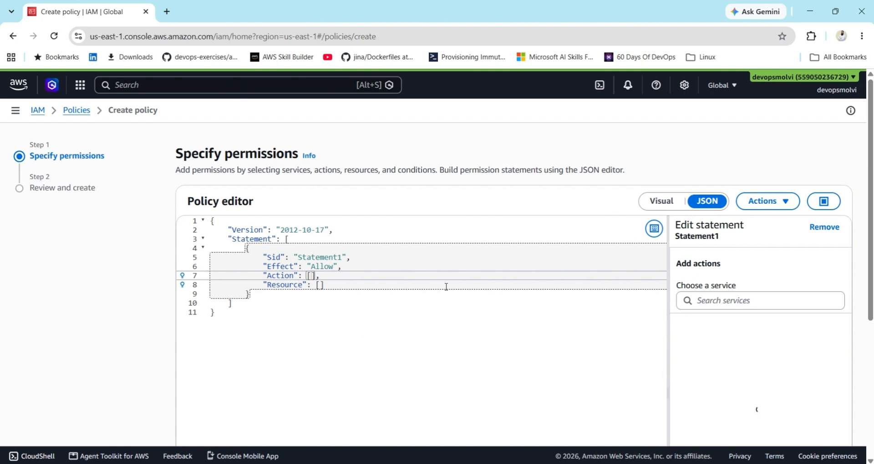
click(661, 201)
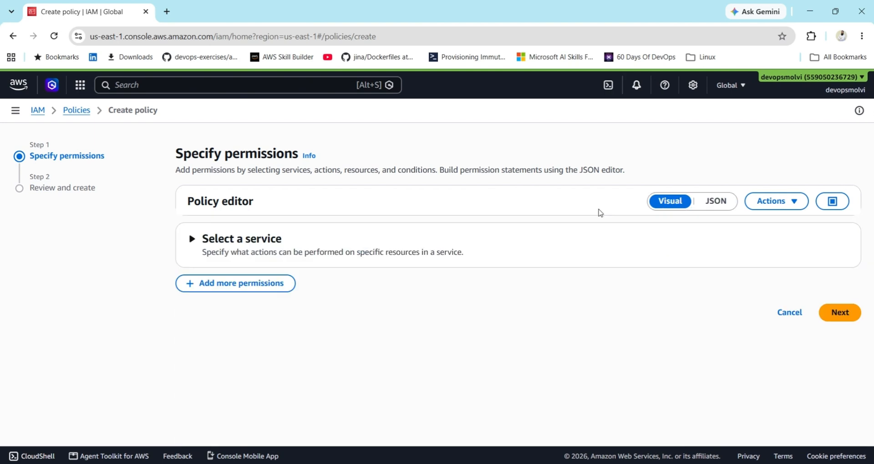
click(255, 248)
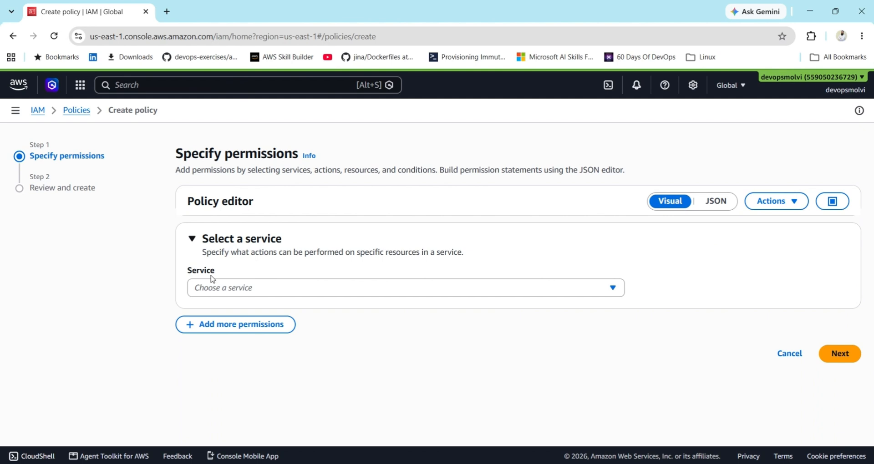
Choose EC2 as the policy's service, leaving the Effect set to Allow.
click(412, 295)
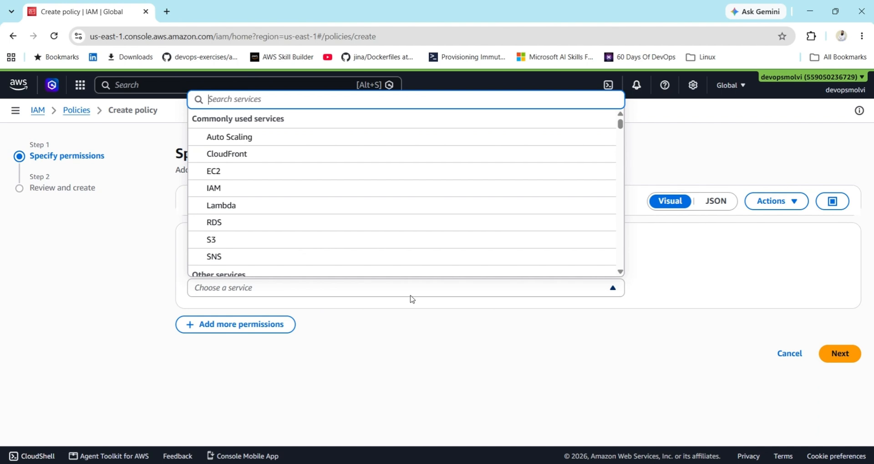
click(215, 171)
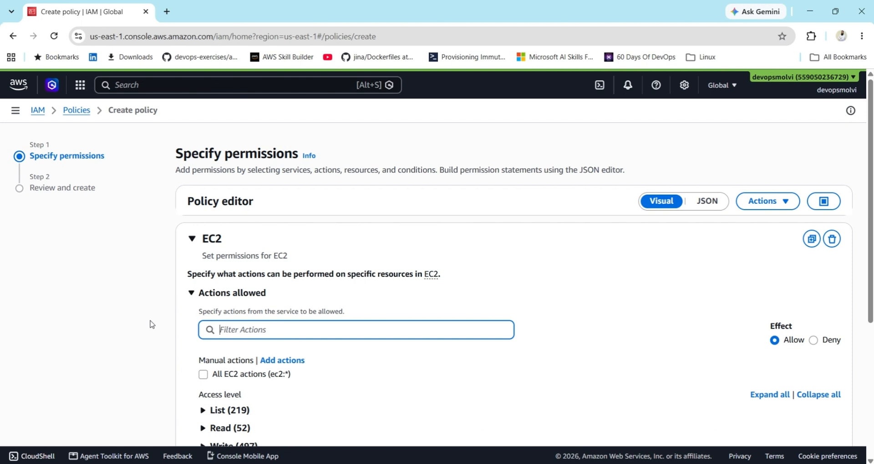
scroll(151, 324, down, 2)
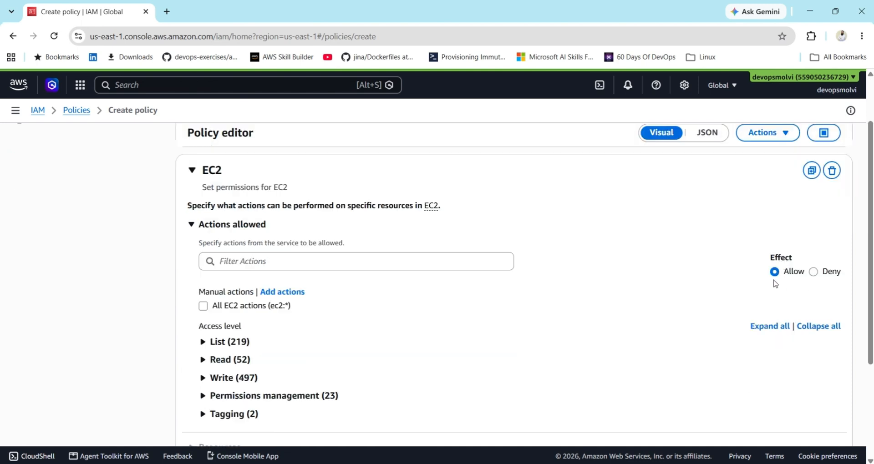
click(823, 279)
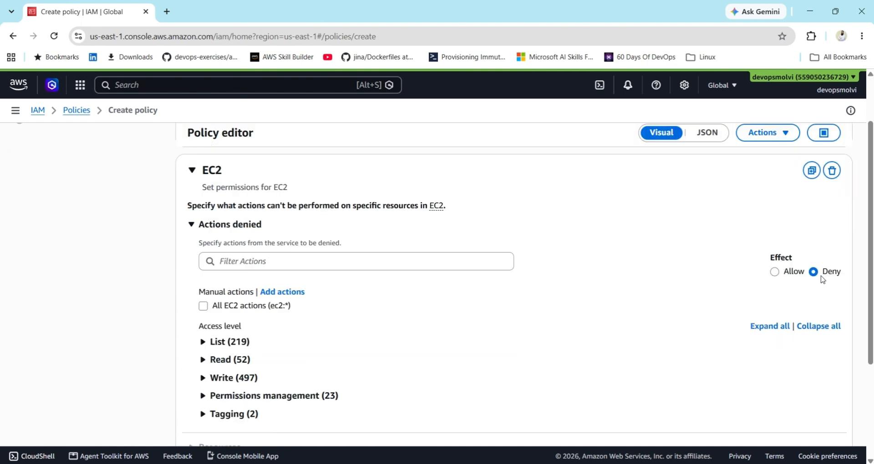
click(775, 273)
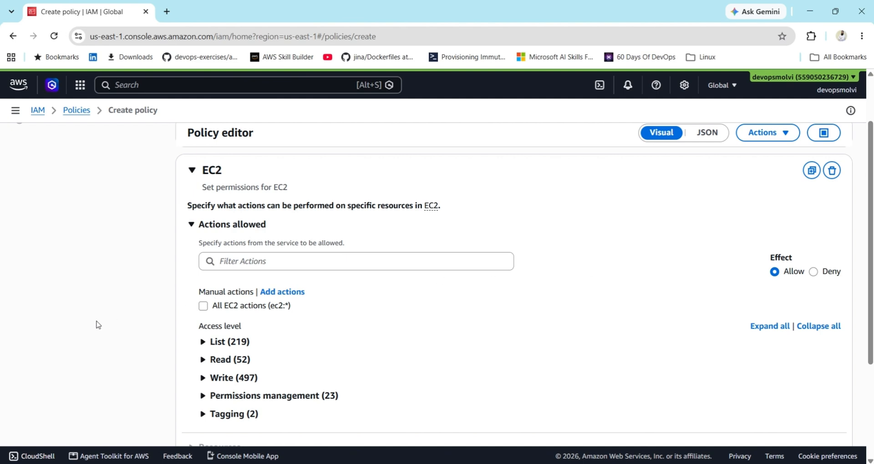
scroll(97, 325, down, 1)
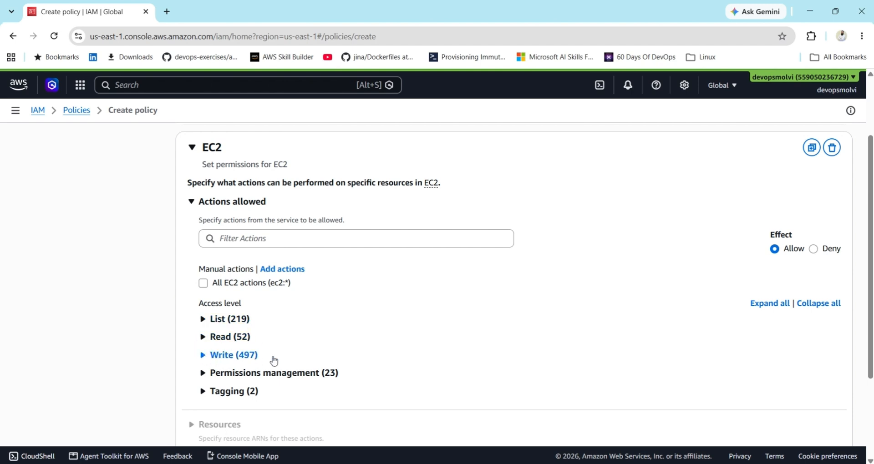
scroll(150, 390, down, 1)
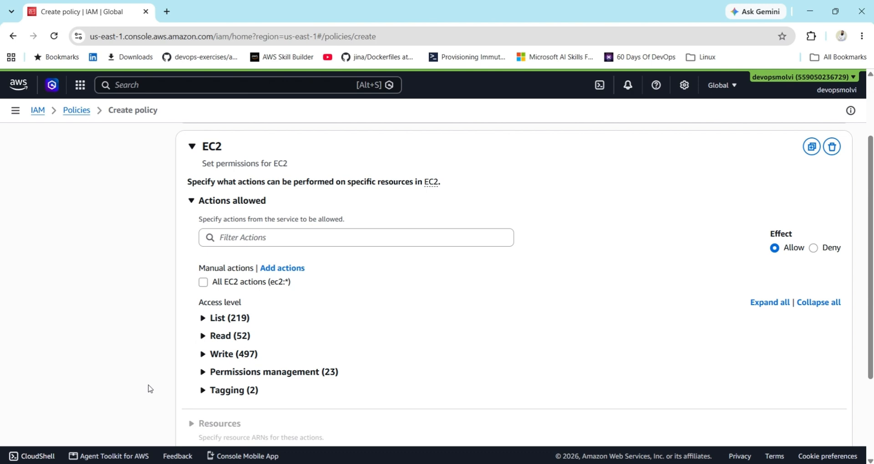
scroll(149, 389, down, 1)
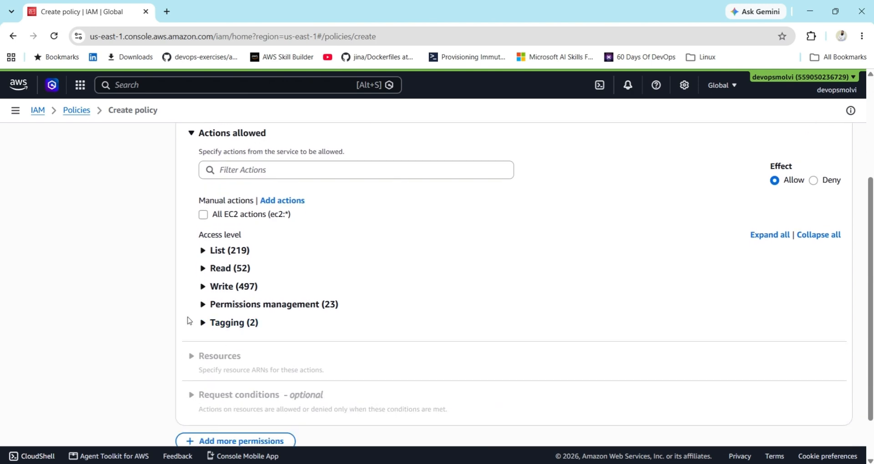
click(203, 289)
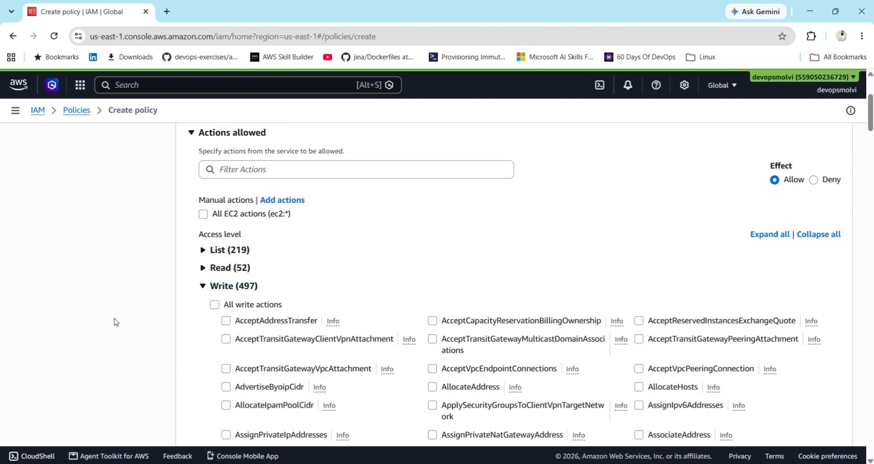
scroll(115, 322, down, 4)
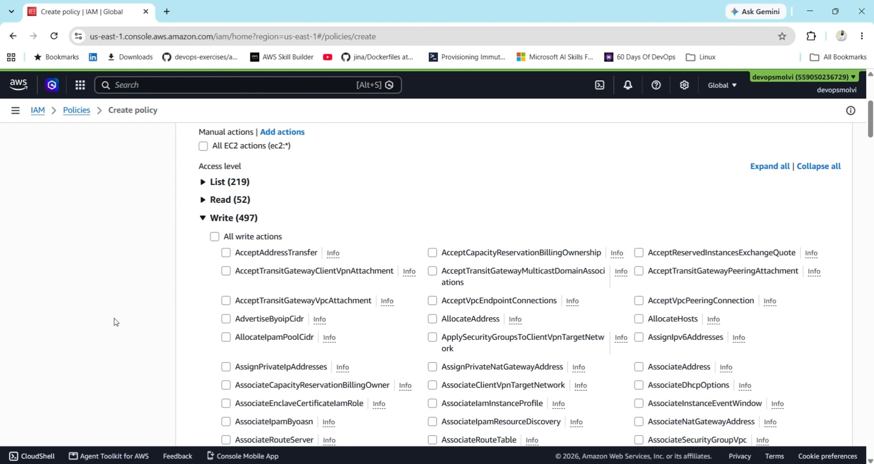
scroll(116, 322, down, 3)
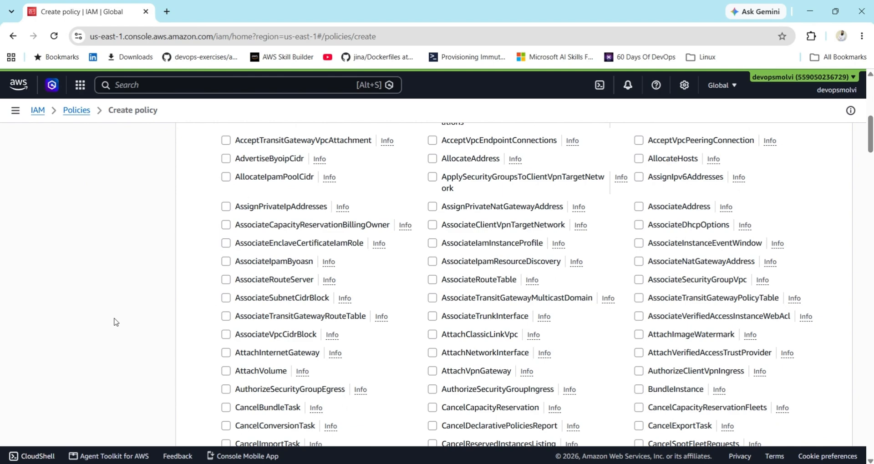
scroll(116, 322, down, 10)
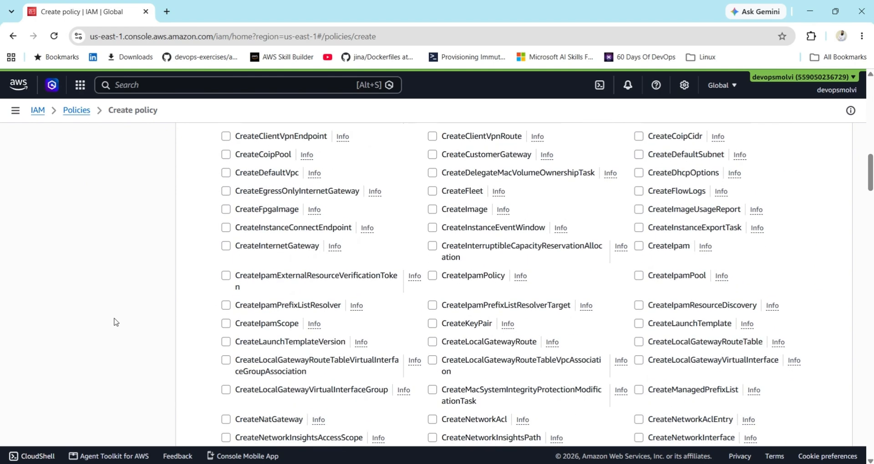
scroll(116, 322, up, 1)
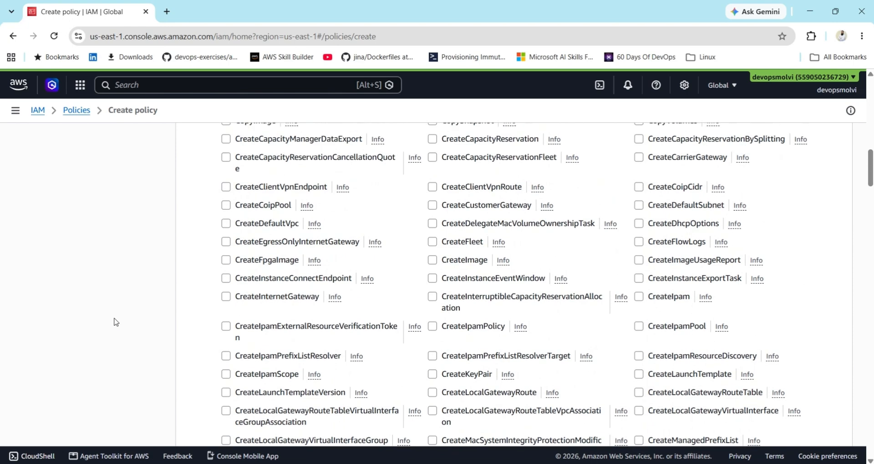
scroll(116, 322, up, 6)
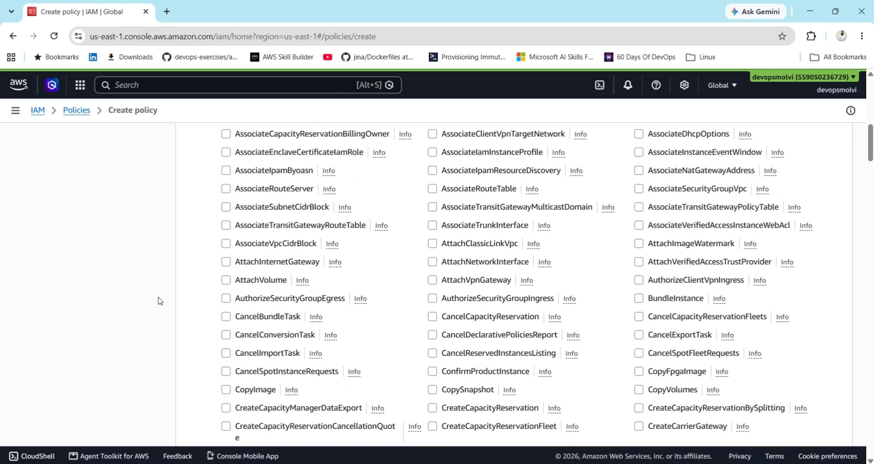
click(224, 280)
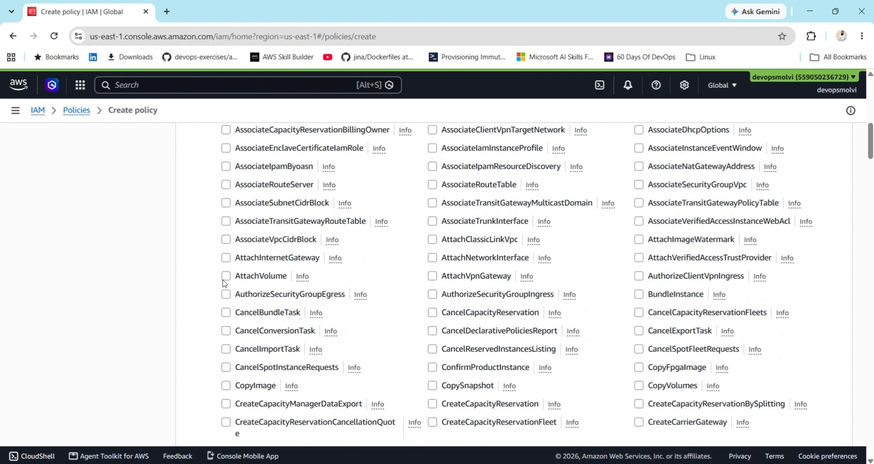
click(224, 281)
click(227, 277)
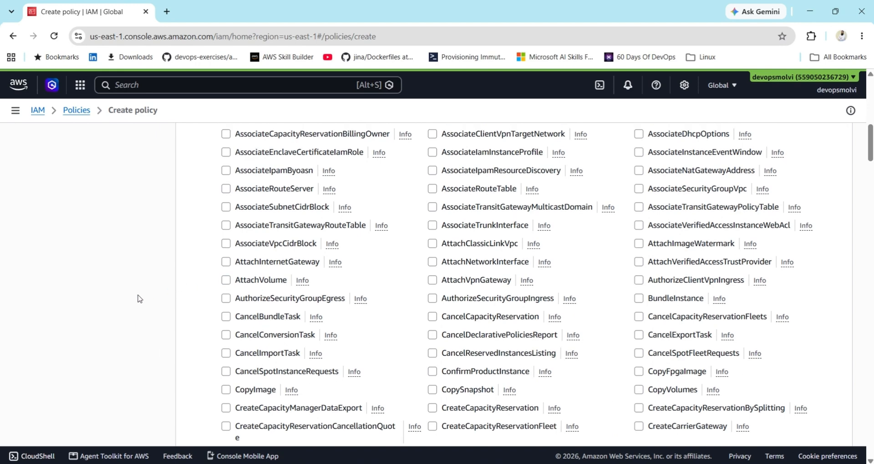
scroll(140, 298, up, 3)
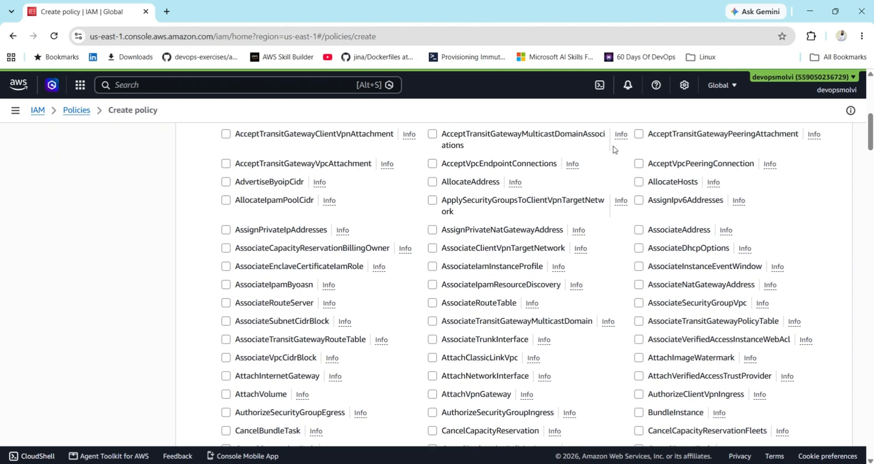
Expand the Read, Permissions management and Write access-level groups of EC2 actions.
click(870, 88)
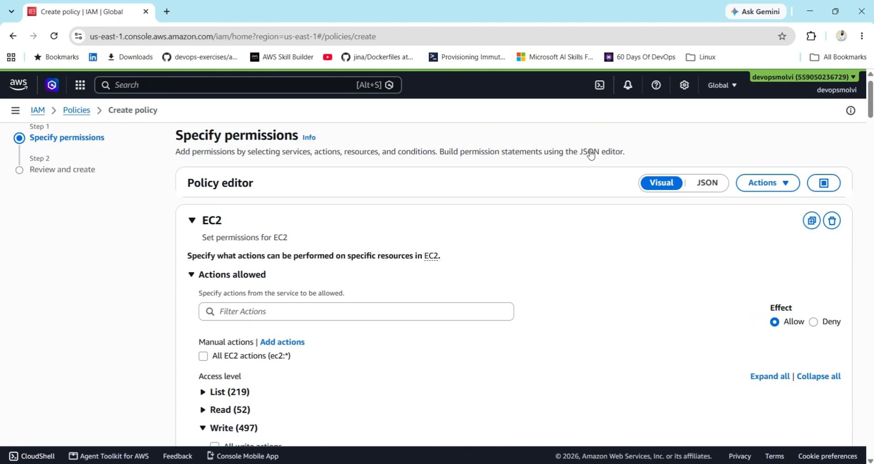
click(204, 428)
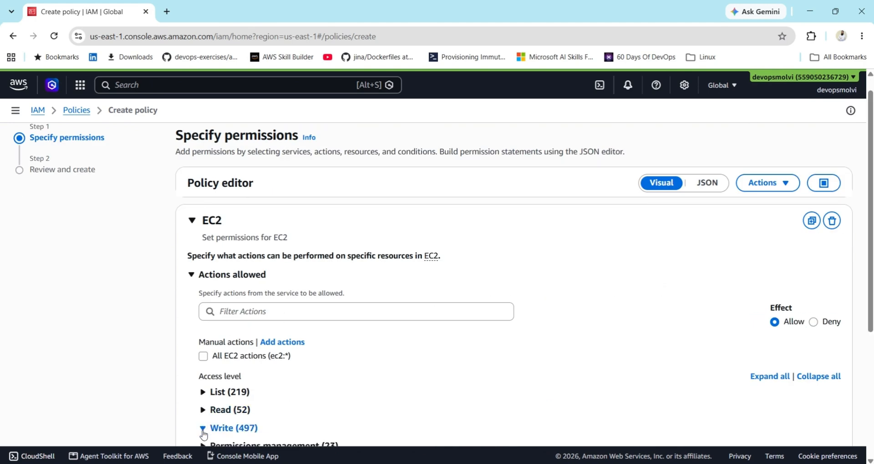
click(203, 411)
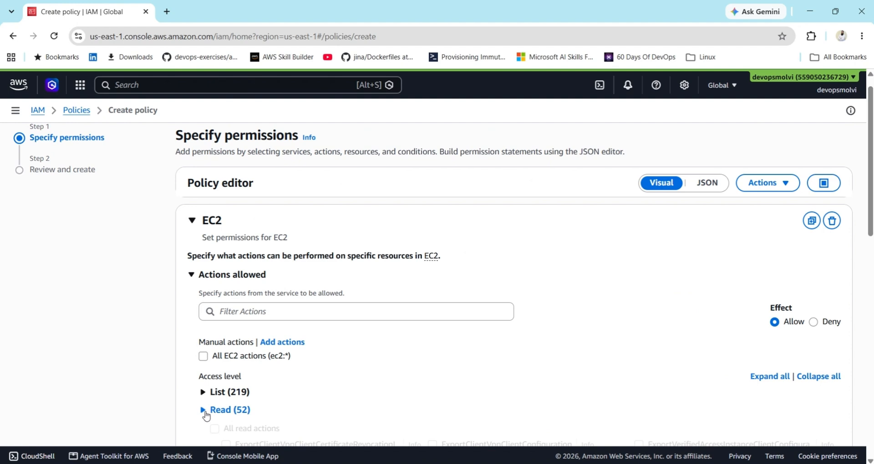
scroll(135, 365, down, 3)
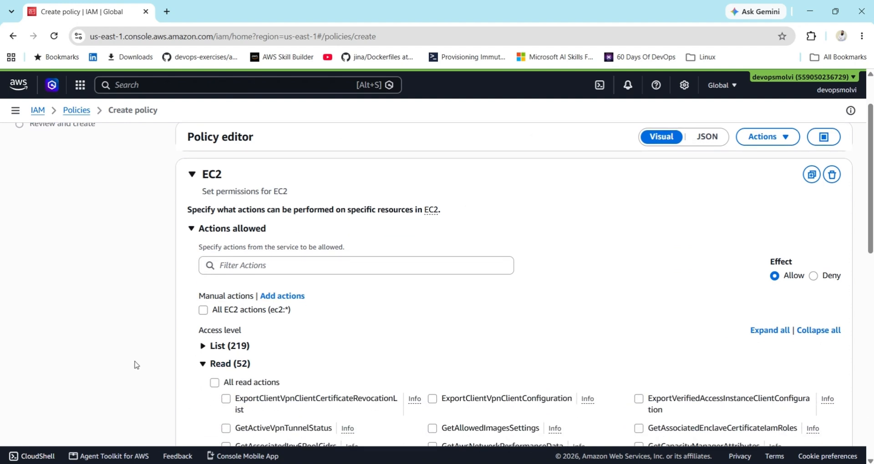
scroll(135, 365, down, 1)
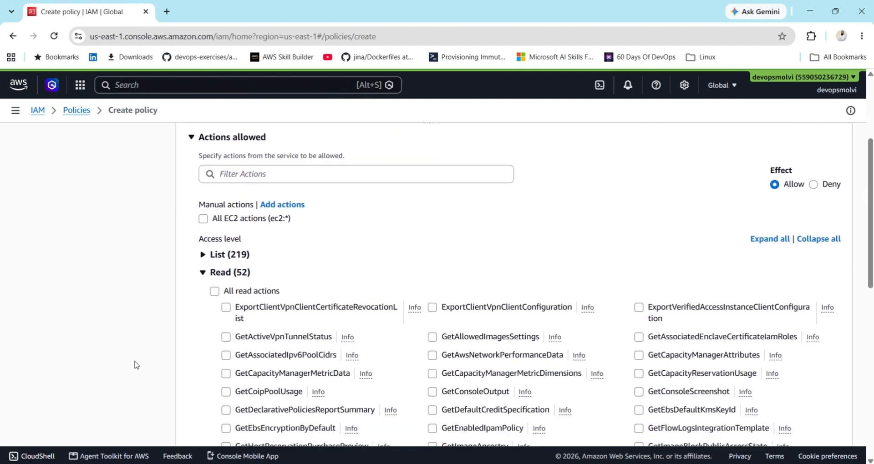
scroll(135, 365, down, 1)
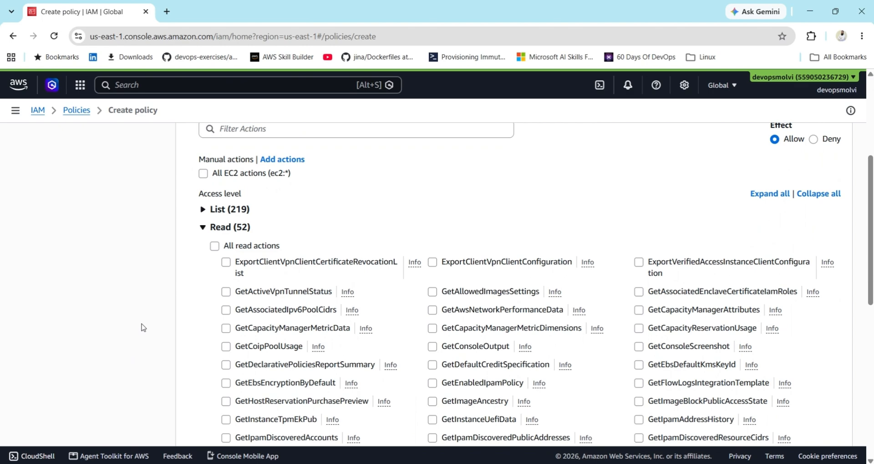
scroll(144, 328, down, 8)
click(202, 244)
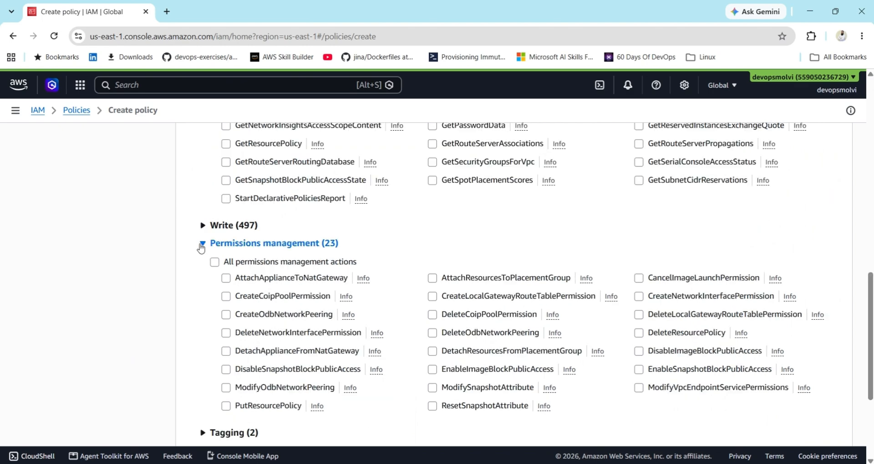
click(204, 226)
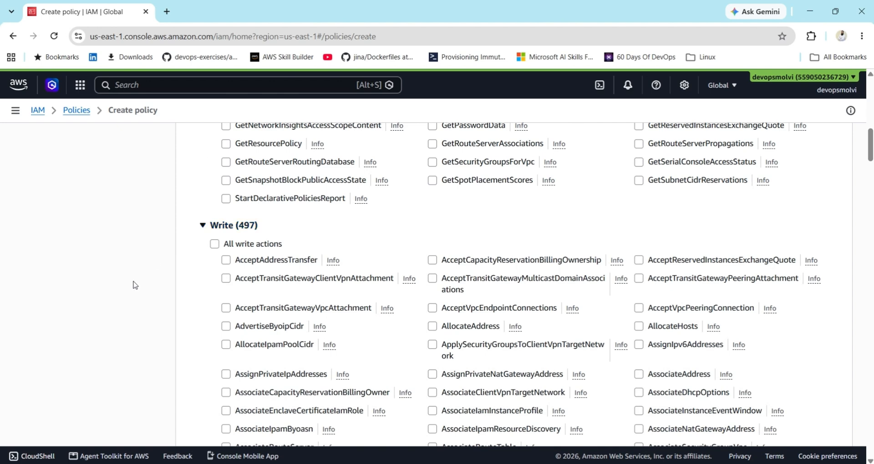
scroll(134, 286, down, 2)
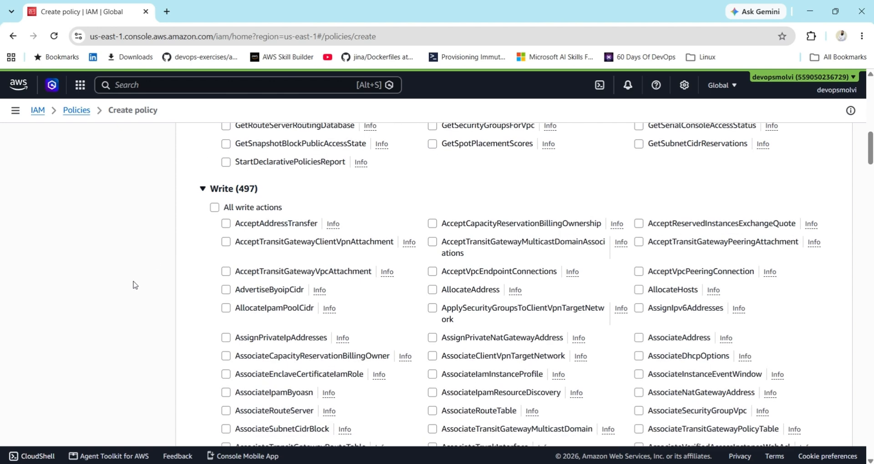
scroll(134, 286, down, 2)
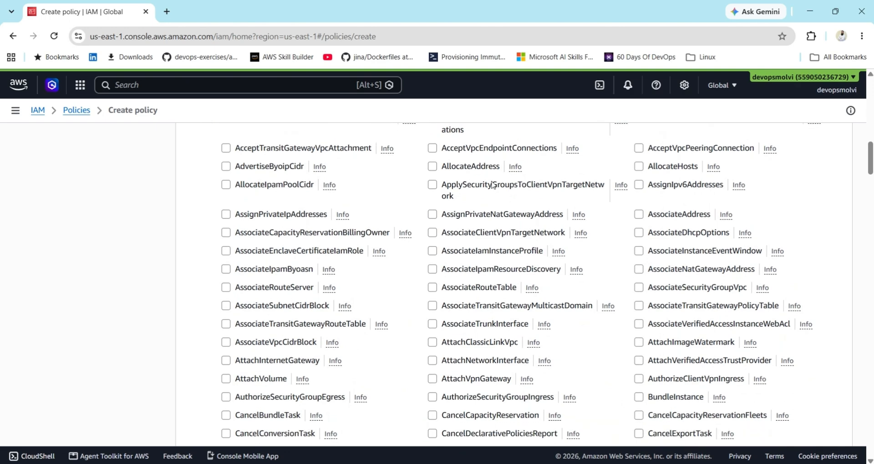
scroll(638, 218, down, 1)
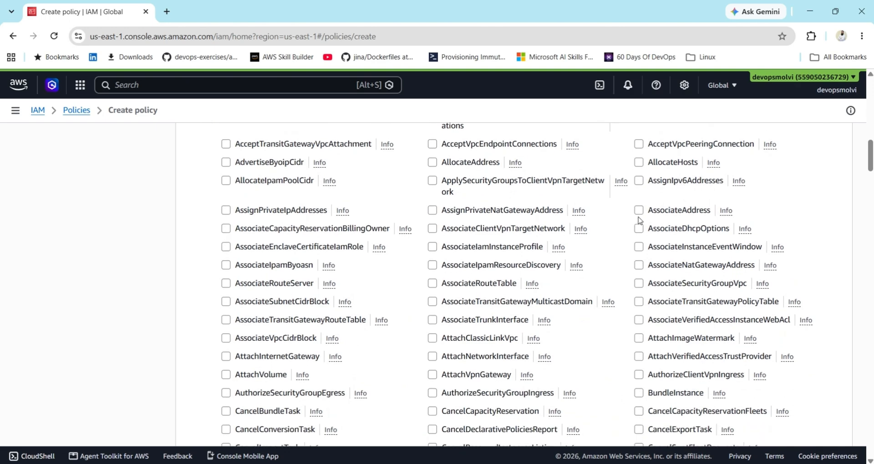
Allow the AssociateAddress, CreateVolume and CreateVpc actions and scroll to the editor's bottom.
click(639, 210)
scroll(545, 250, down, 14)
click(432, 275)
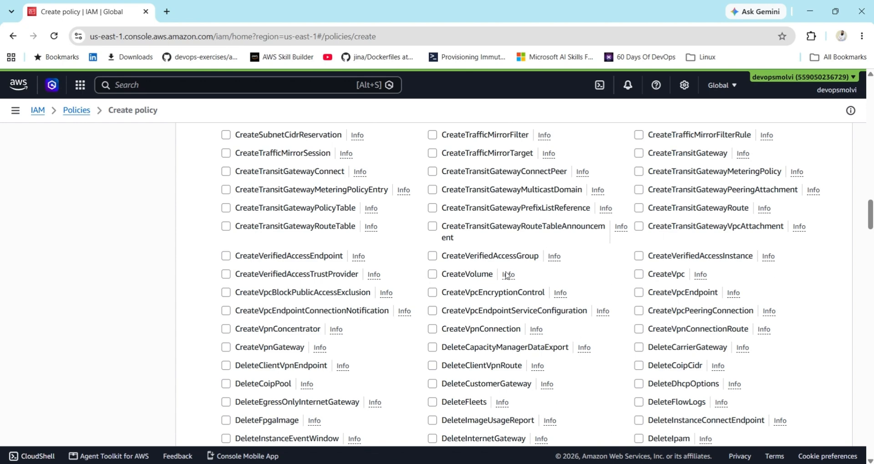
click(644, 278)
scroll(870, 331, down, 15)
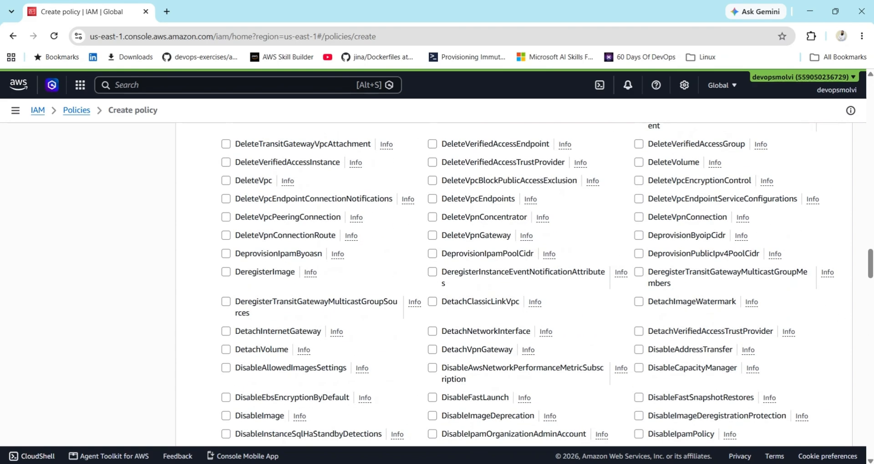
scroll(870, 390, down, 10)
scroll(869, 390, down, 8)
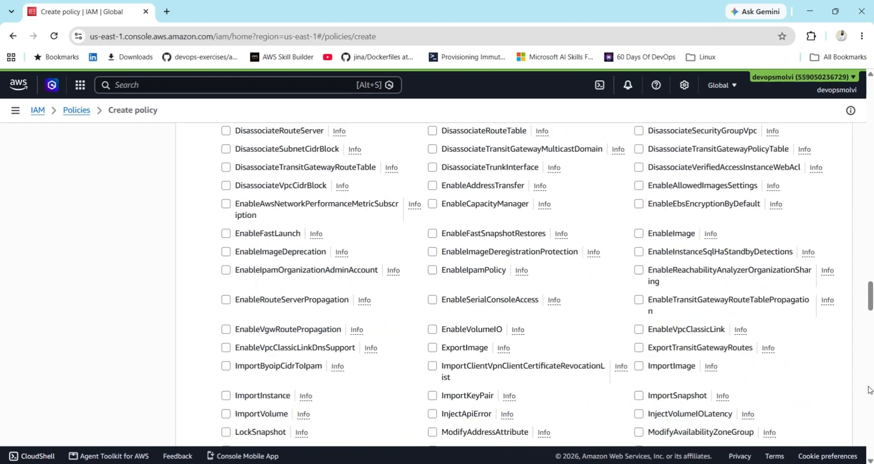
scroll(506, 289, down, 1)
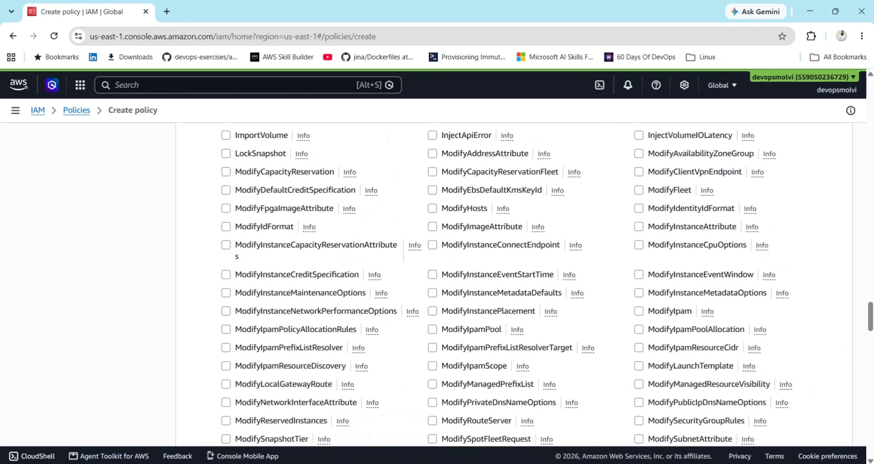
scroll(871, 432, down, 20)
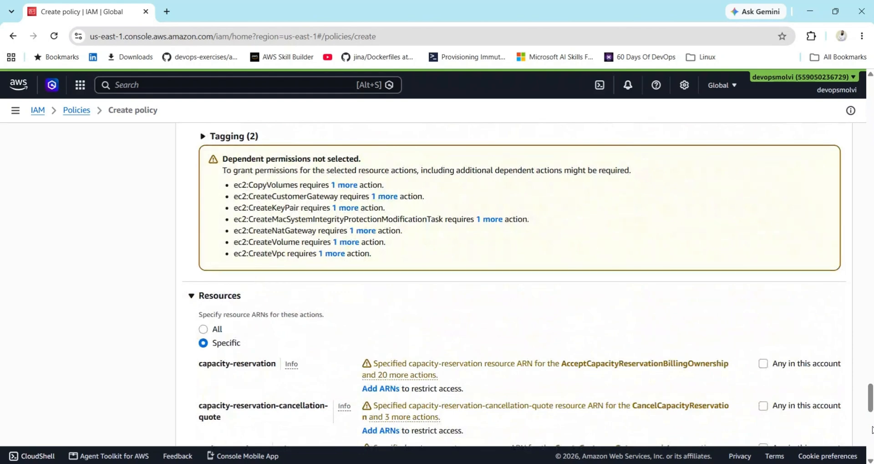
scroll(871, 433, down, 6)
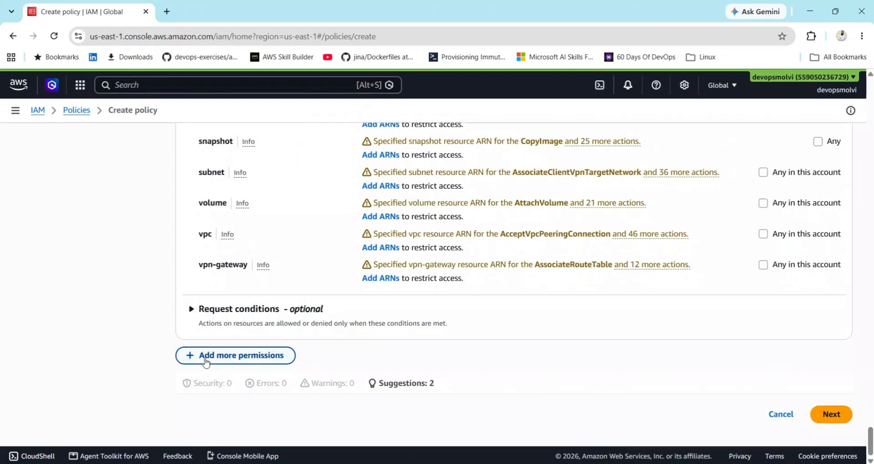
Name the policy 'ec2custom' on the review page and create it.
click(841, 416)
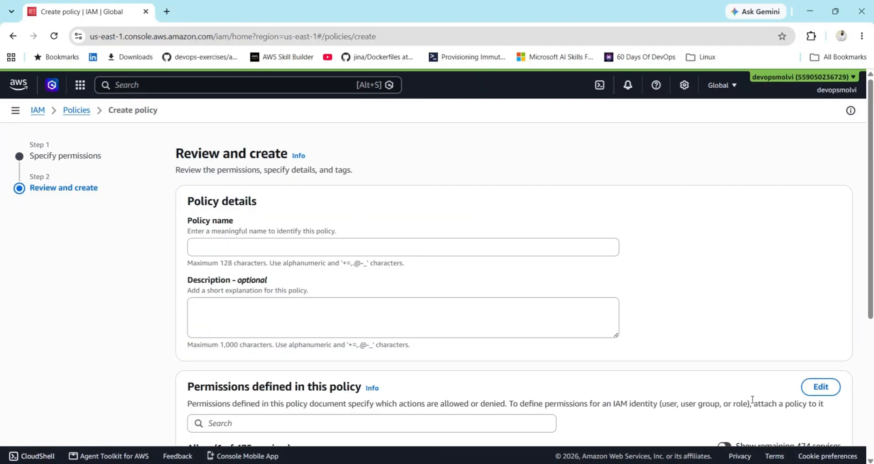
click(310, 248)
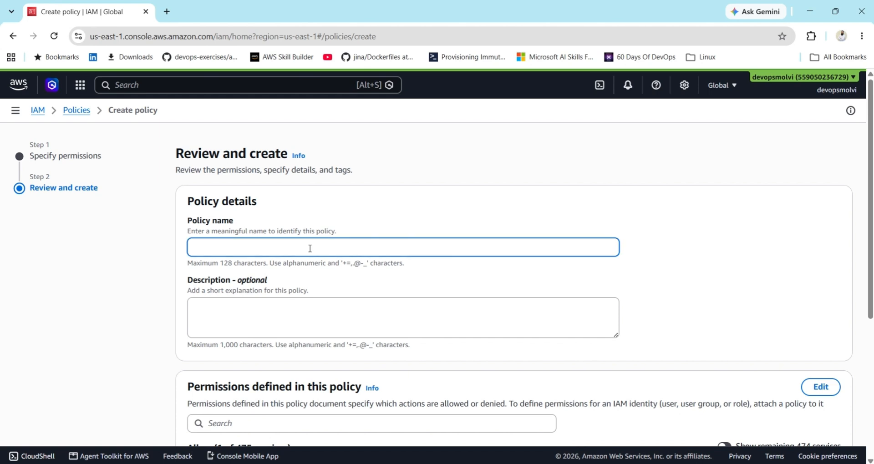
text(ec2custom)
click(109, 363)
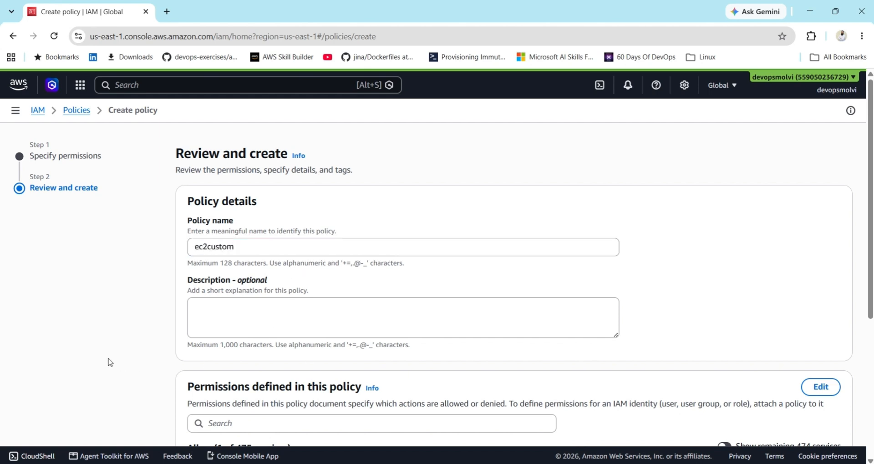
scroll(109, 362, down, 5)
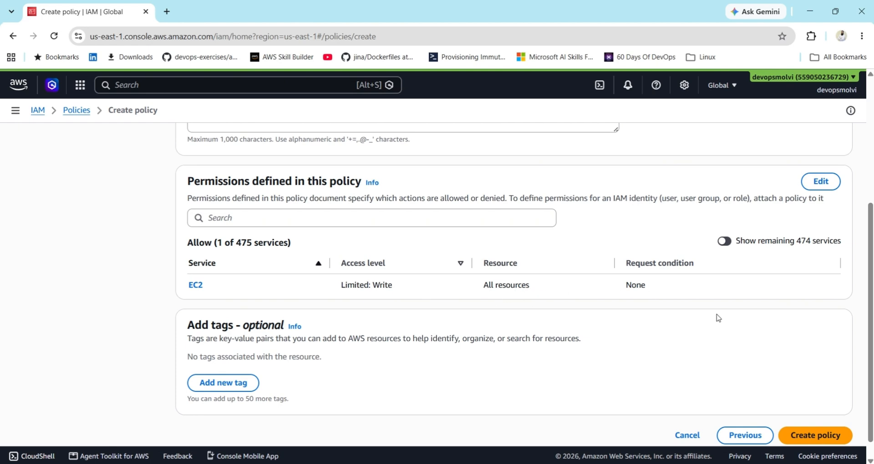
click(818, 436)
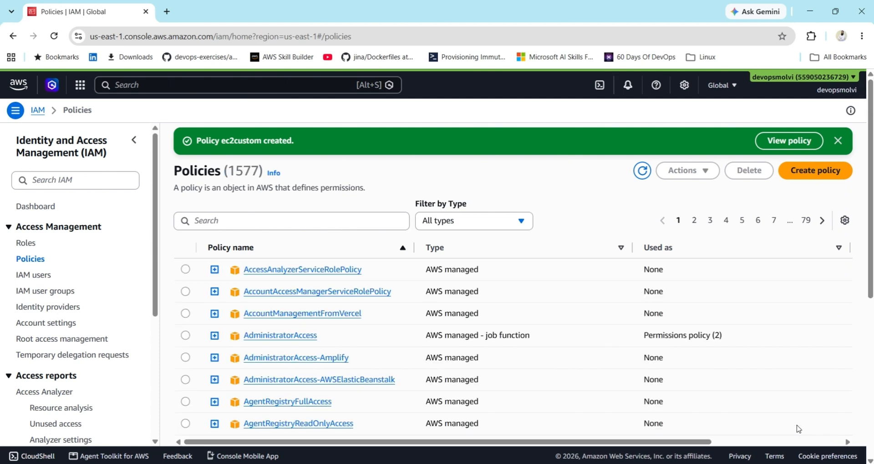
Search policies for 'ec2cu' and review the expanded ec2custom policy JSON.
click(239, 218)
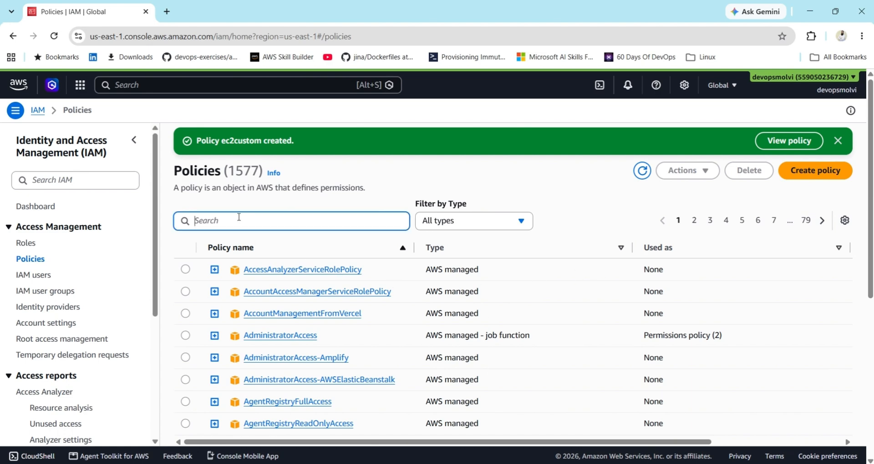
text(ec2cu)
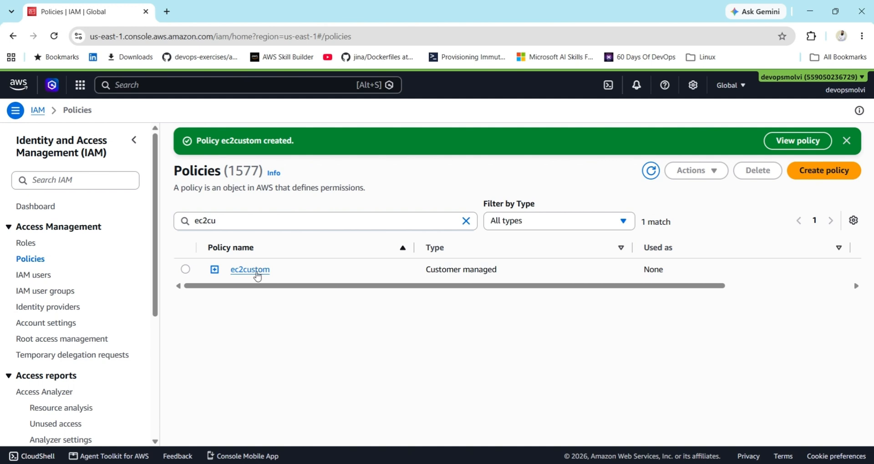
click(214, 270)
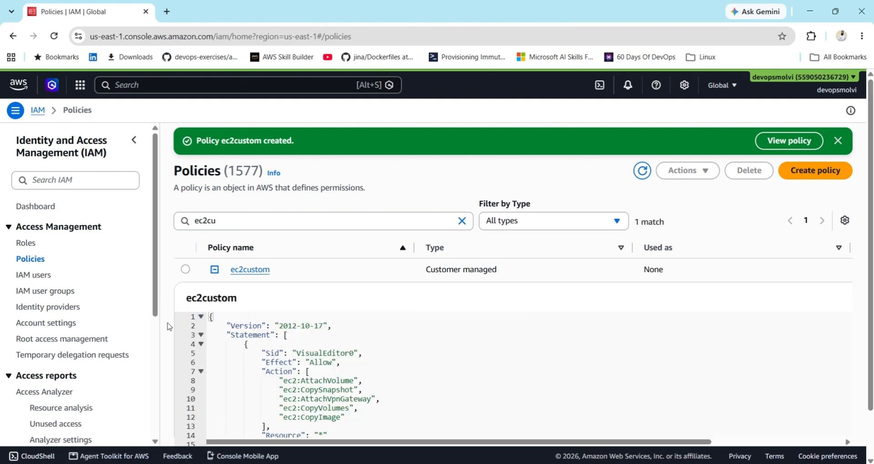
scroll(167, 327, down, 1)
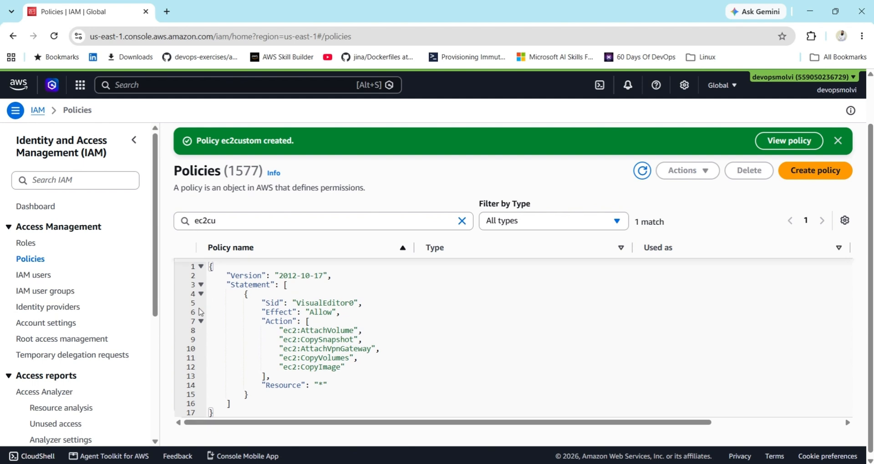
drag(325, 337, 329, 381)
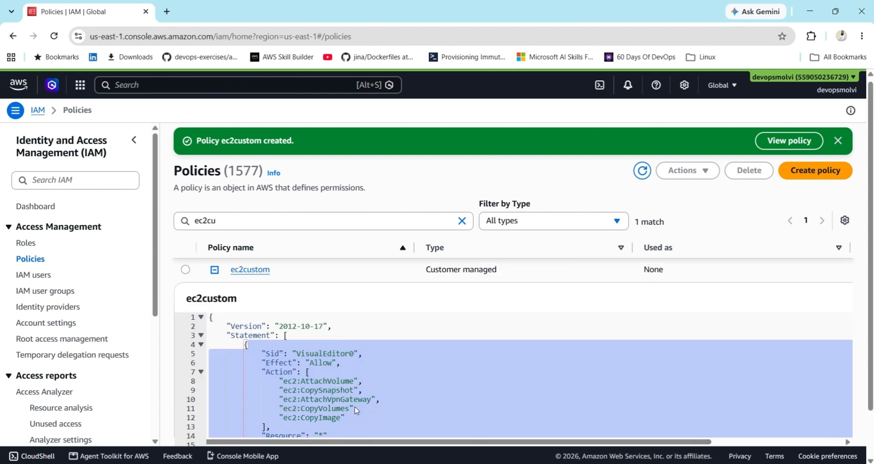
click(328, 410)
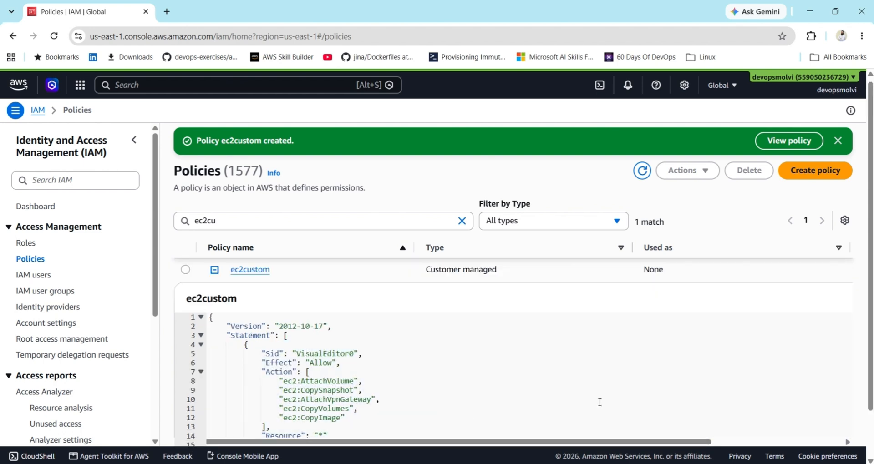
Dismiss the policy-created banner and go to the IAM users list.
scroll(862, 403, down, 1)
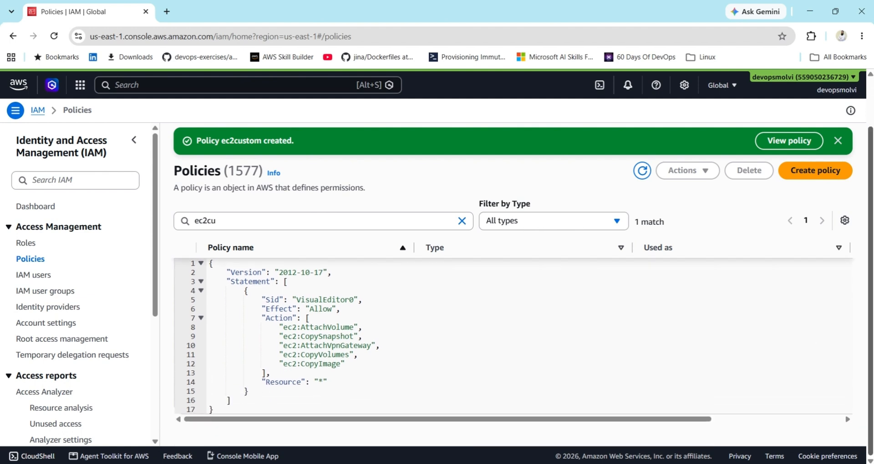
click(838, 141)
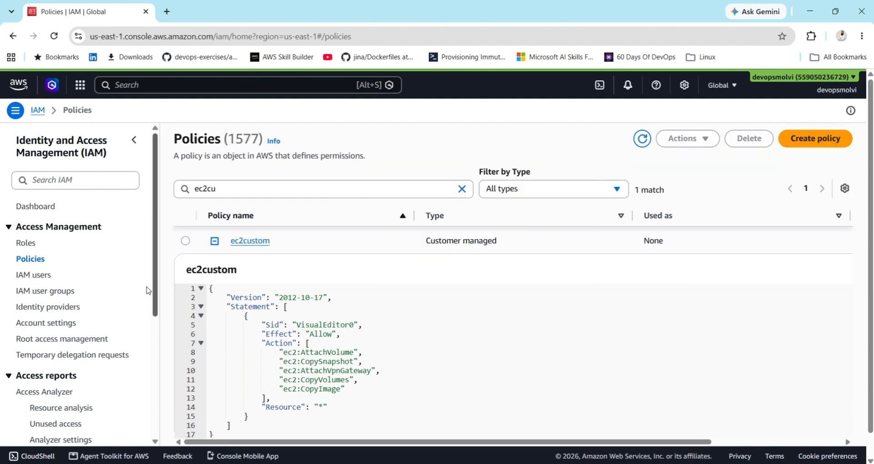
click(23, 276)
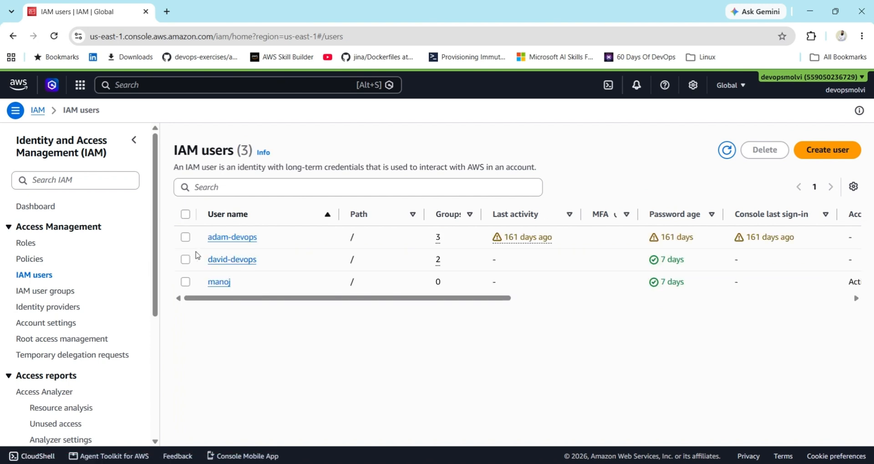
Open the first user's details and start Add permissions.
click(183, 239)
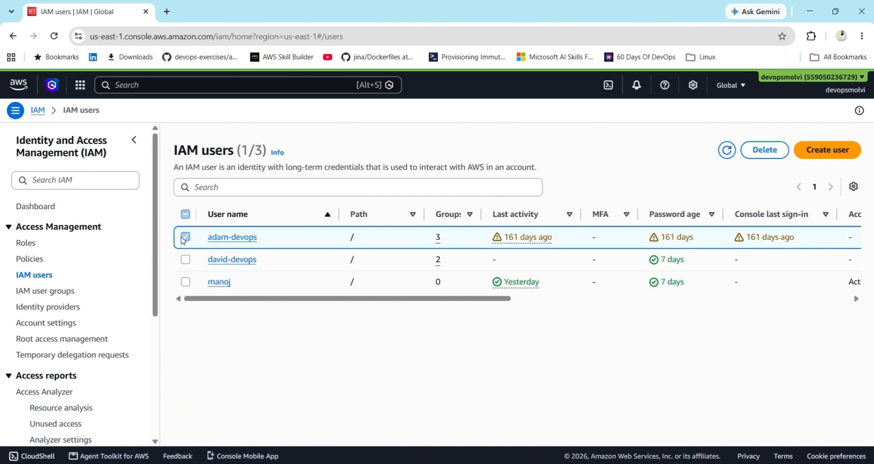
click(232, 239)
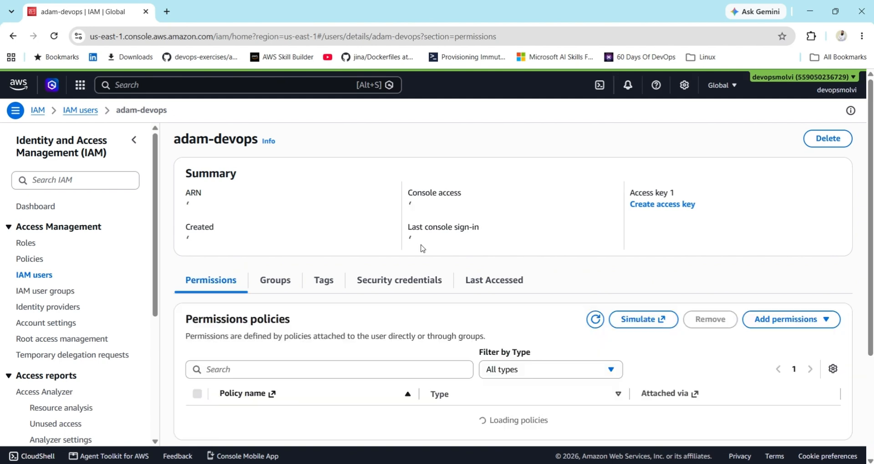
click(808, 321)
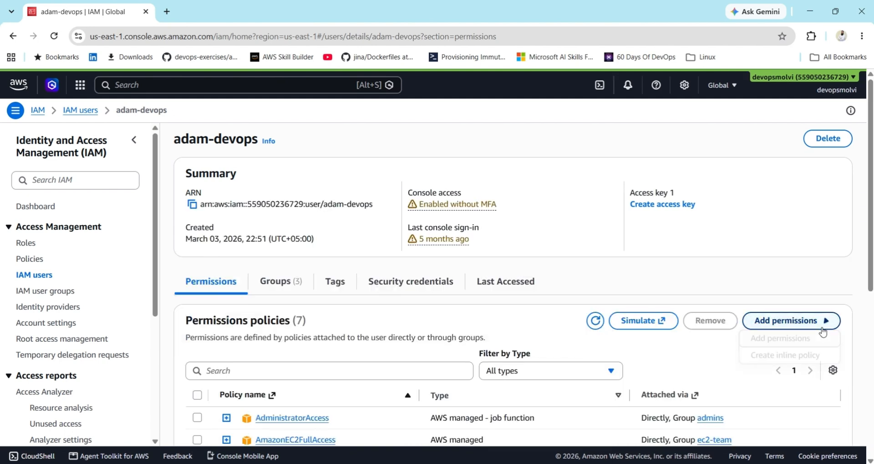
click(759, 341)
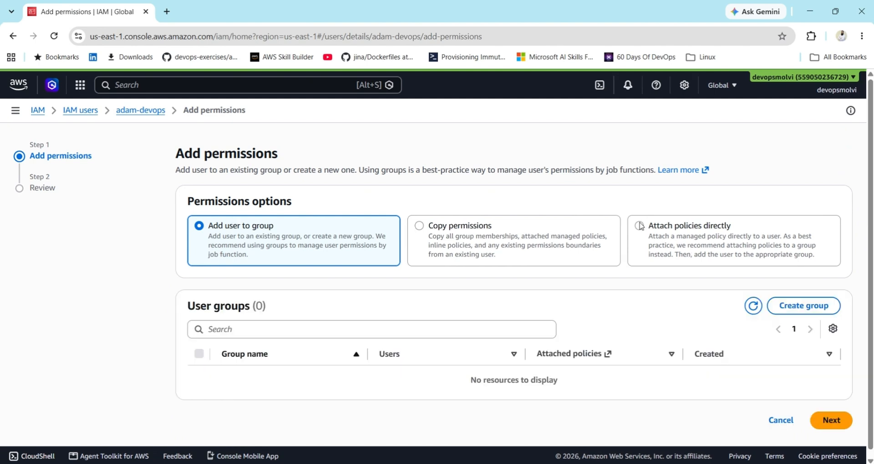
Choose Attach policies directly and search the available policies for ec2custom.
click(646, 227)
click(266, 342)
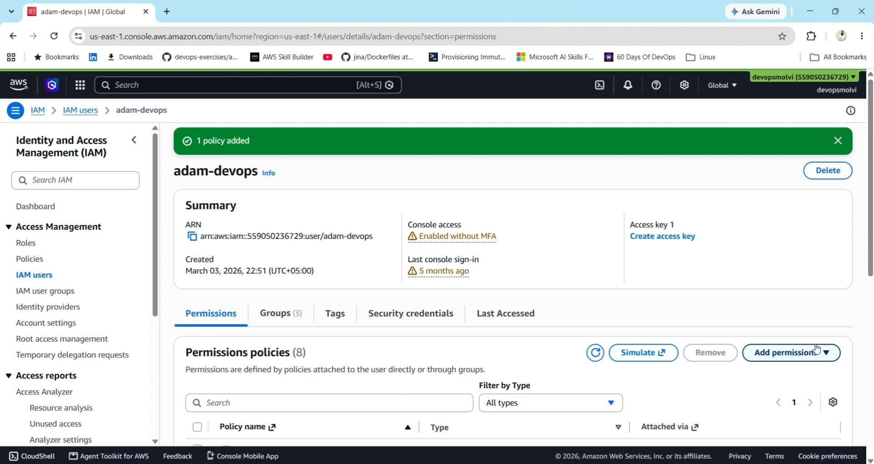
scroll(356, 260, down, 7)
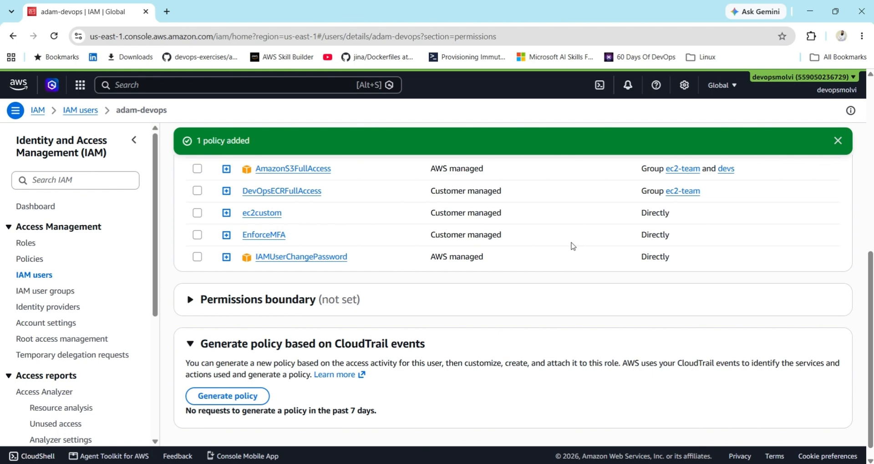
scroll(697, 220, up, 8)
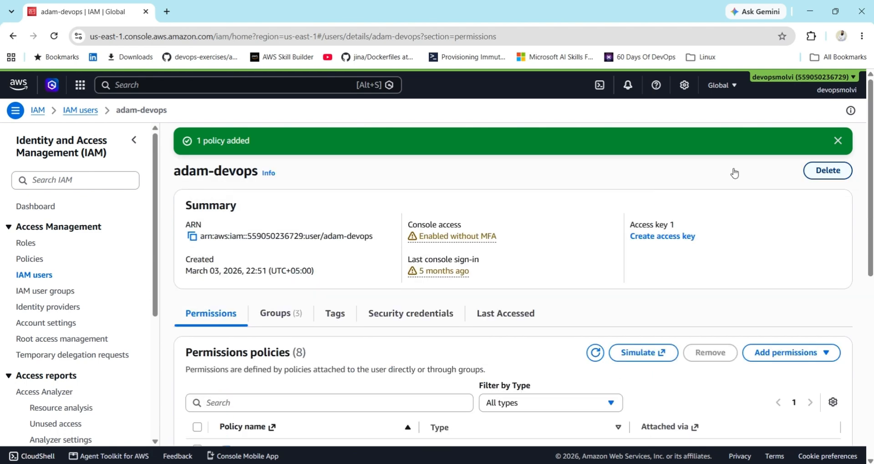